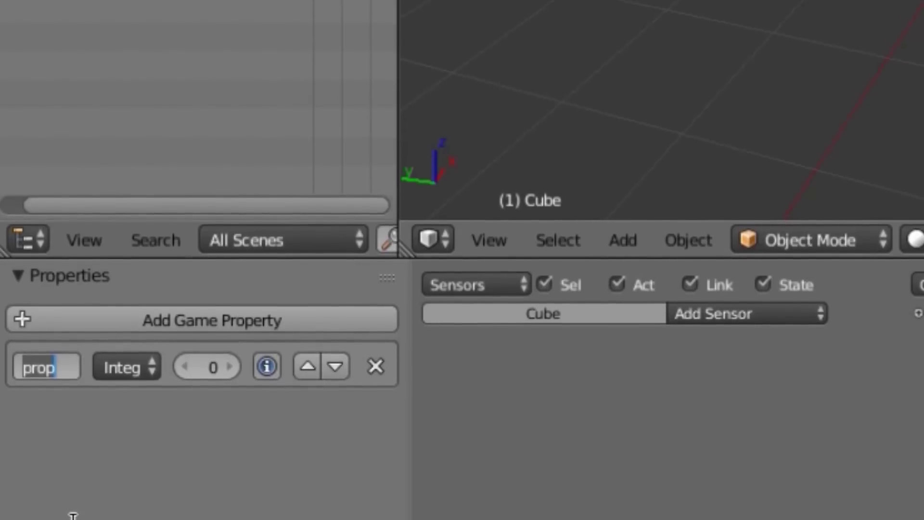
Name the cube's integer game property LU and run the game briefly to preview its debug display.
text(LU)
key(Return)
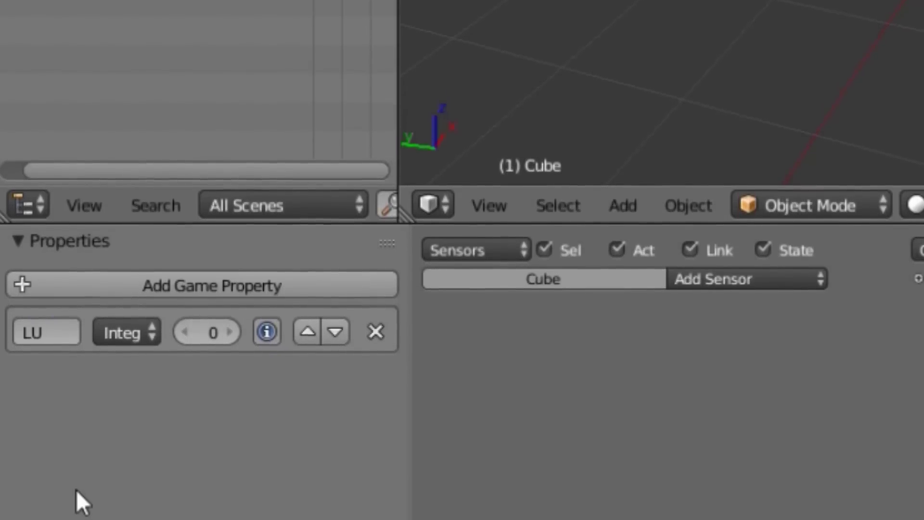
key(p)
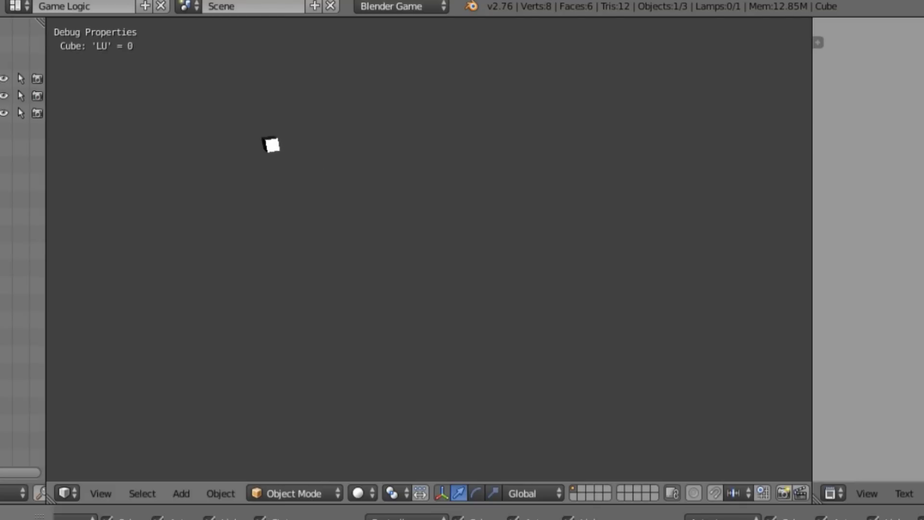
key(Escape)
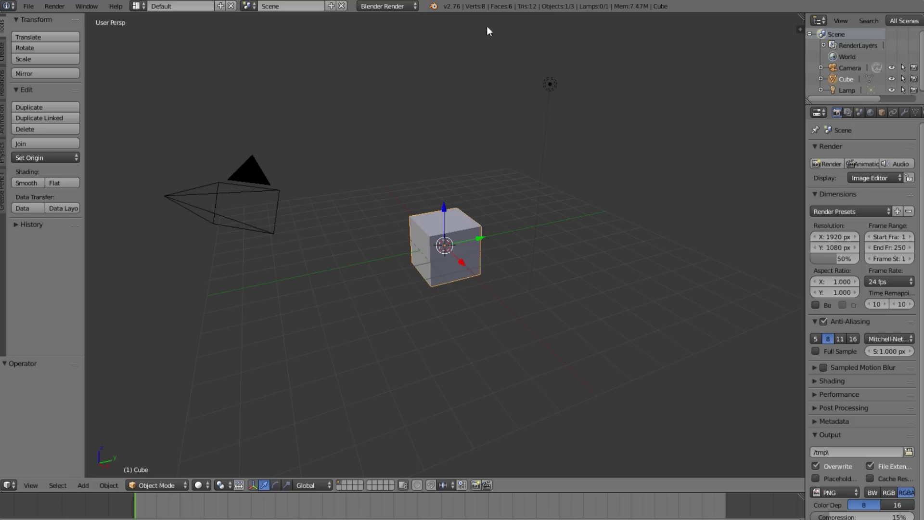
Set the render engine to Blender Game and switch the screen layout to Game Logic.
middle_drag(486, 26, 379, 2)
click(381, 3)
click(404, 29)
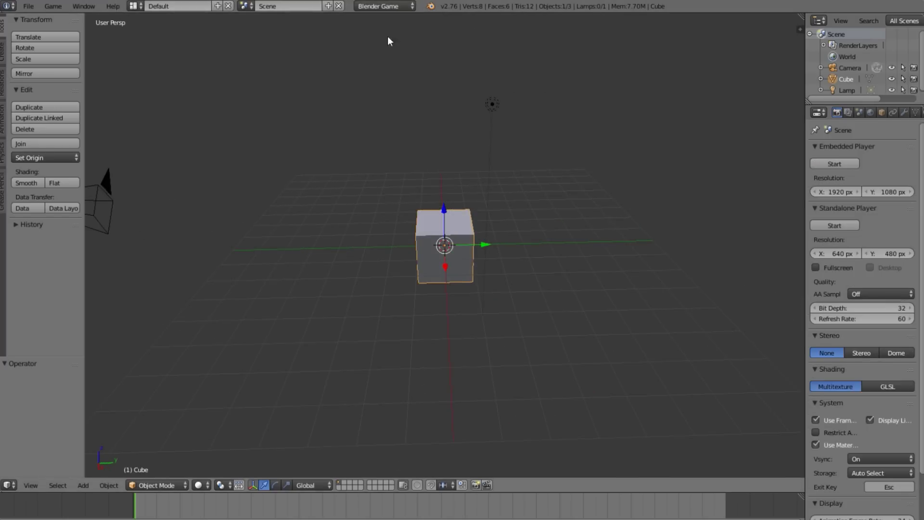
click(142, 6)
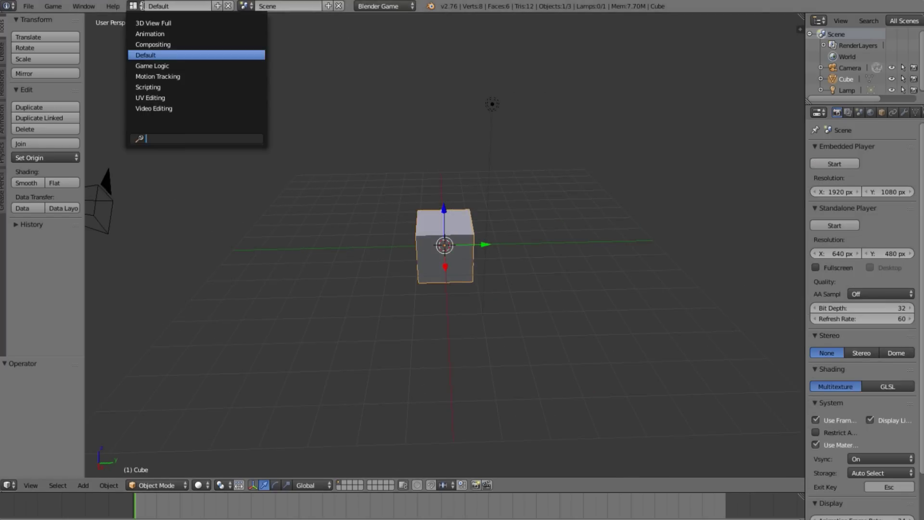
click(165, 64)
Switch the 3D view from orthographic to perspective projection, with the cube seen up close.
middle_drag(425, 181, 500, 108)
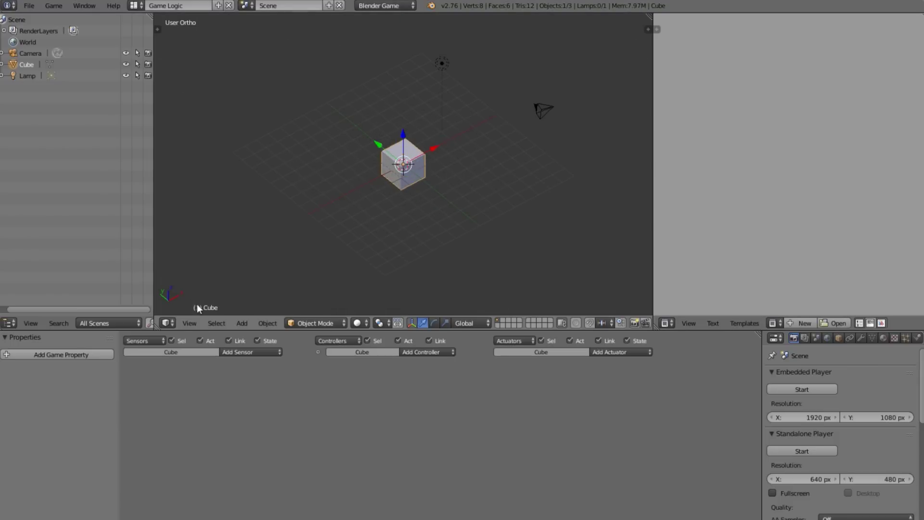
click(189, 324)
click(288, 187)
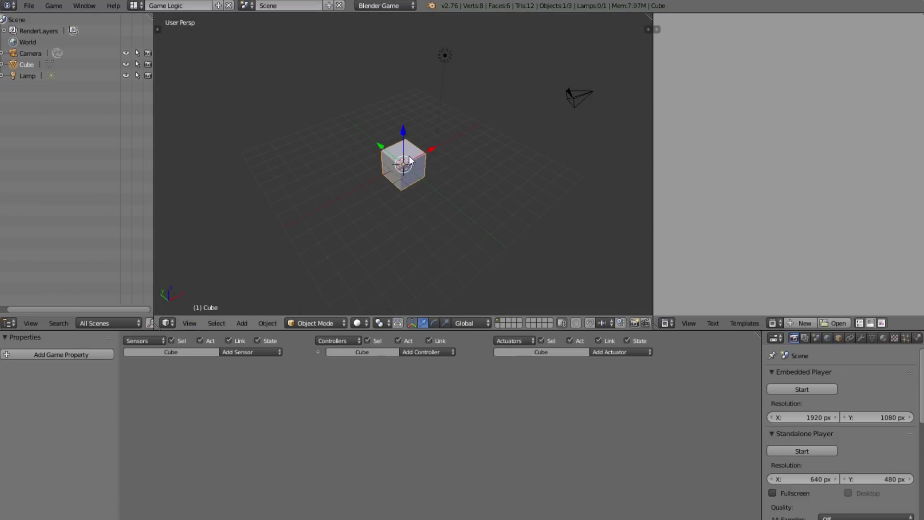
middle_drag(410, 159, 424, 188)
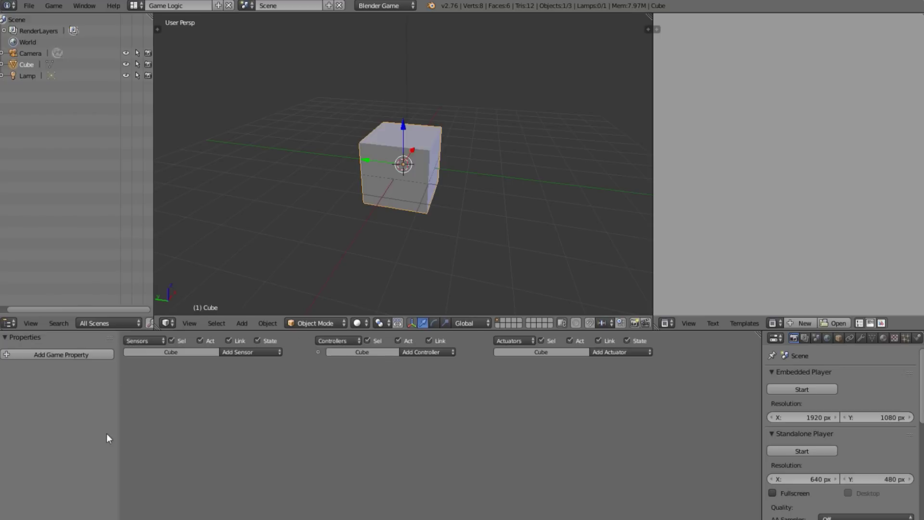
Add a game property to the cube, set its type to Integer and name it LU.
drag(119, 436, 159, 437)
click(113, 355)
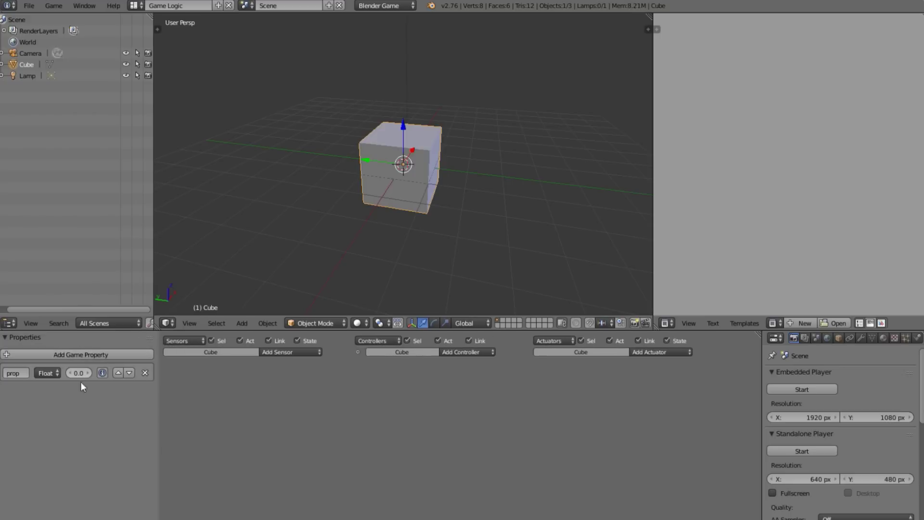
click(45, 374)
click(63, 349)
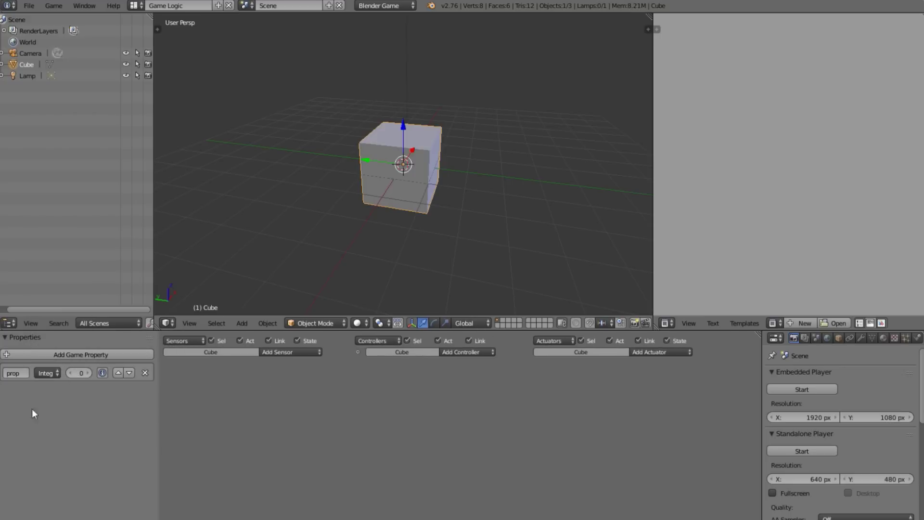
click(11, 377)
text(LU)
key(Return)
drag(157, 427, 1, 420)
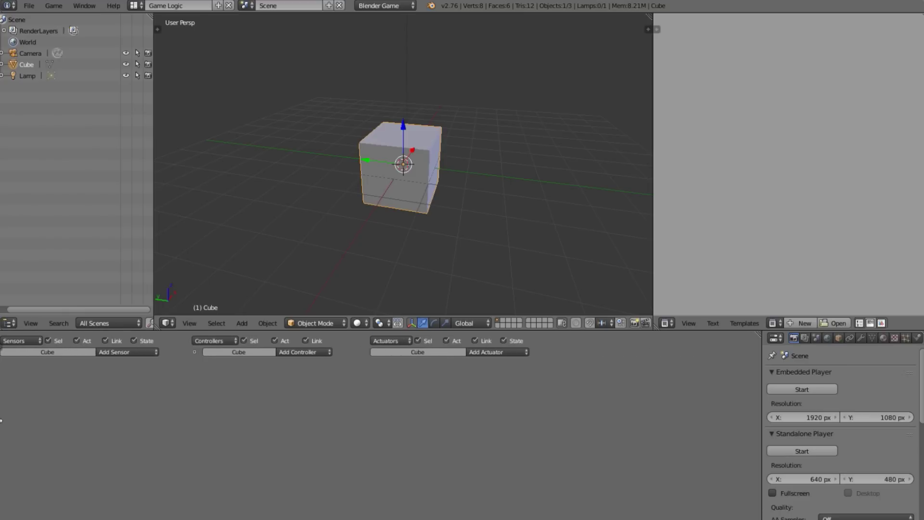
scroll(91, 377, up, 2)
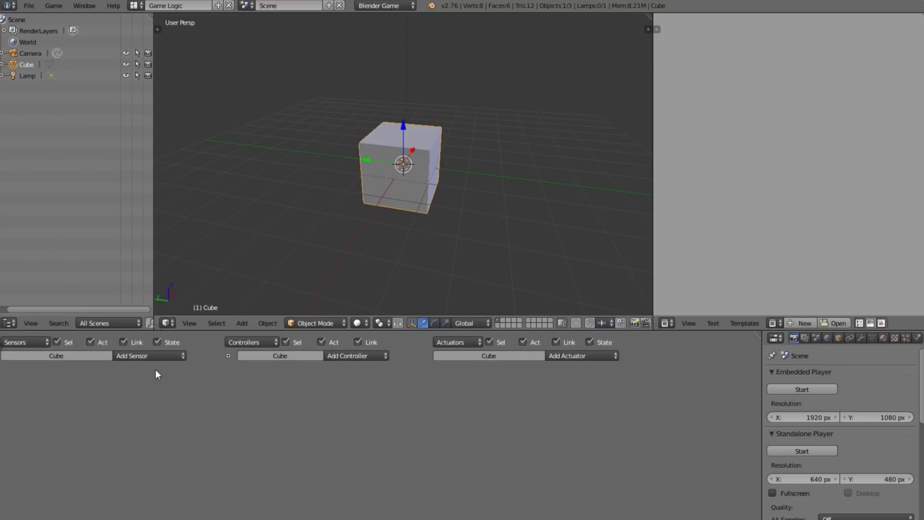
click(183, 358)
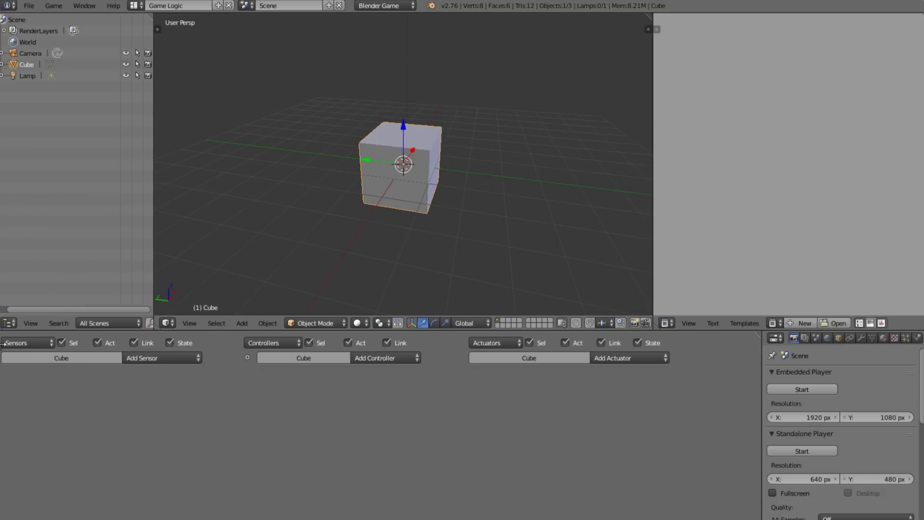
key(n)
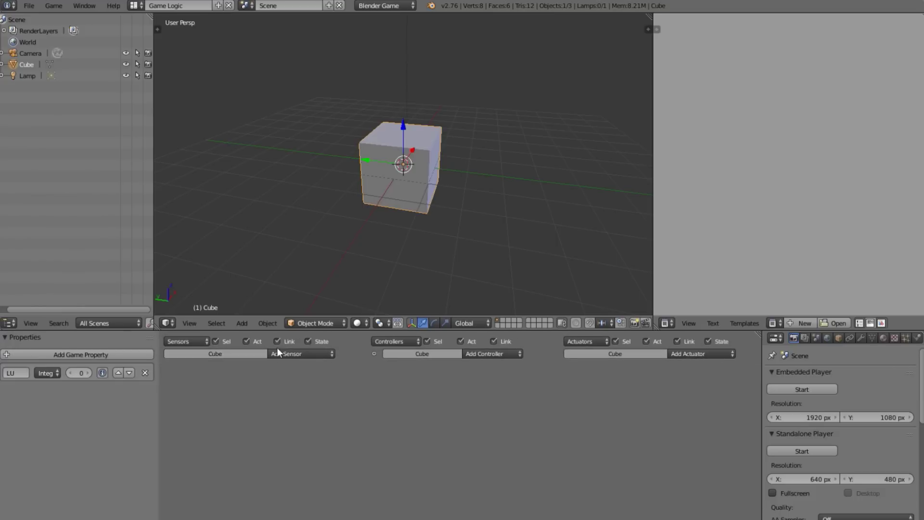
Add a Keyboard sensor to the cube, name it W, assign it the W key and collapse it.
click(312, 353)
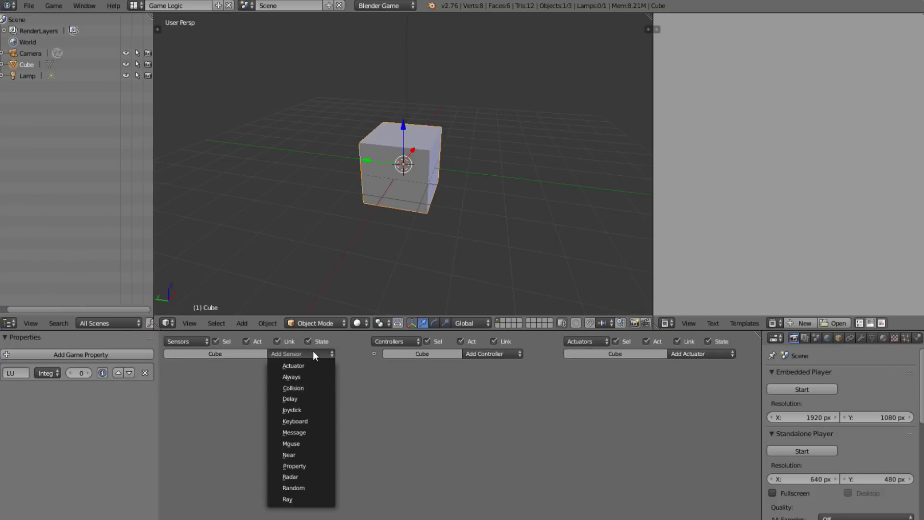
click(316, 417)
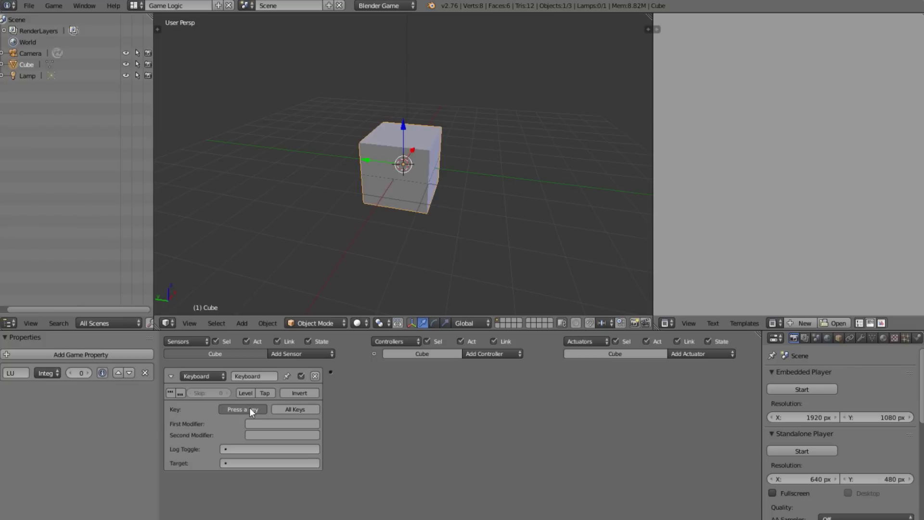
click(261, 377)
text(W)
click(172, 376)
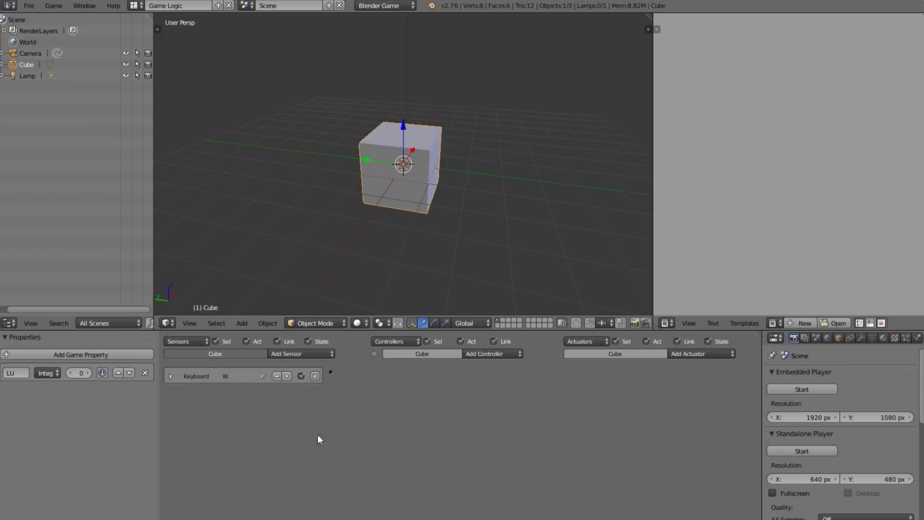
click(171, 378)
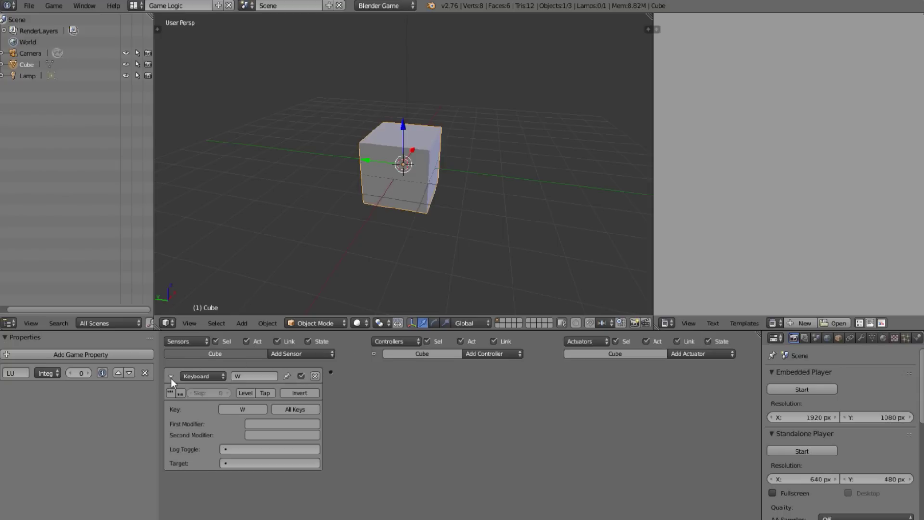
click(172, 378)
click(716, 351)
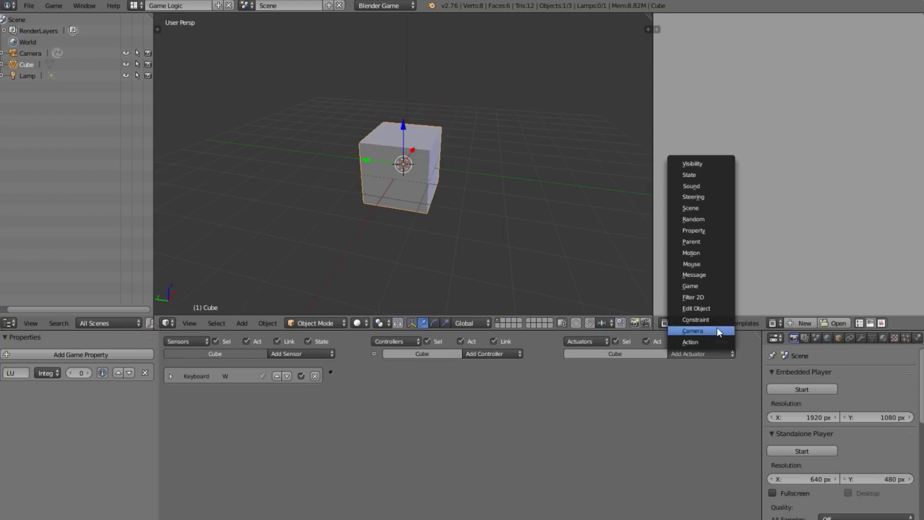
click(712, 263)
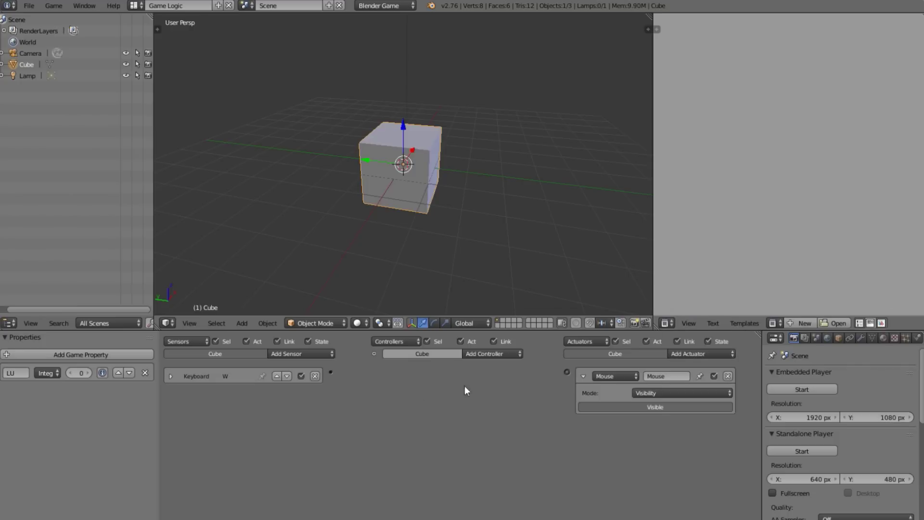
click(728, 376)
Add a Motion actuator to the cube and link the W keyboard sensor to it through an And controller.
click(724, 354)
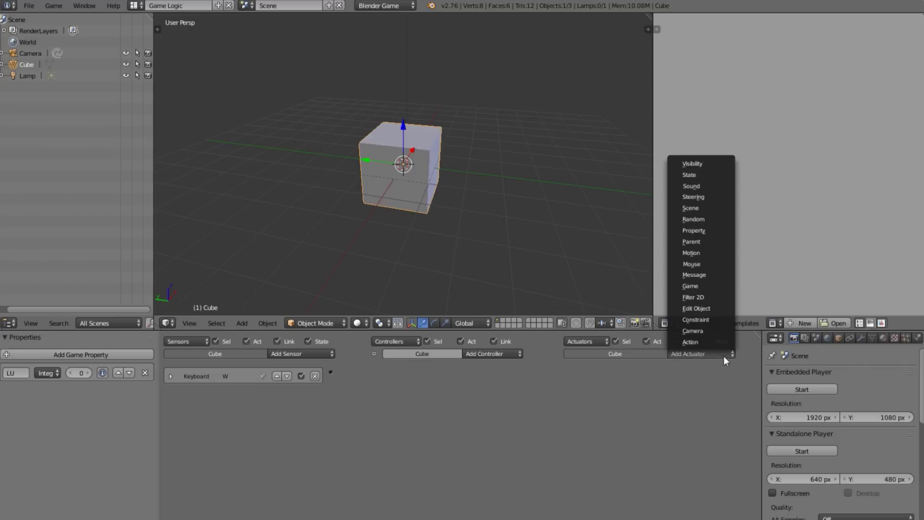
click(702, 251)
drag(331, 371, 567, 371)
click(388, 376)
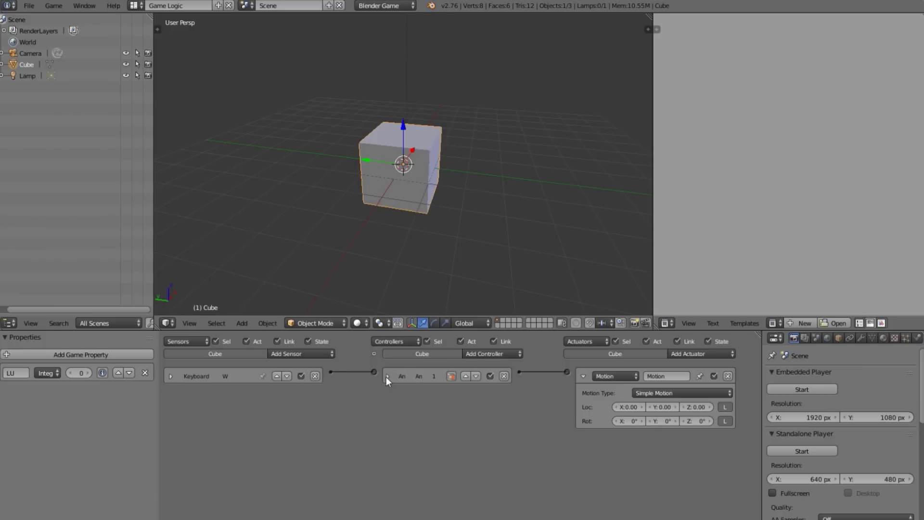
Set the Motion actuator's Y location to 0.10.
click(668, 409)
text(1)
key(Return)
Run the game twice and test the cube's movement with the W control, ending each run.
key(p)
key(w)
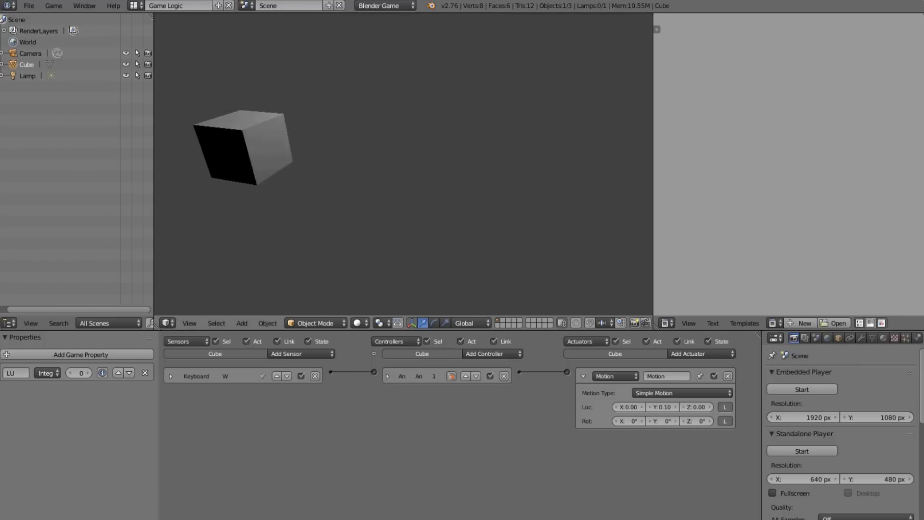
key(Escape)
key(p)
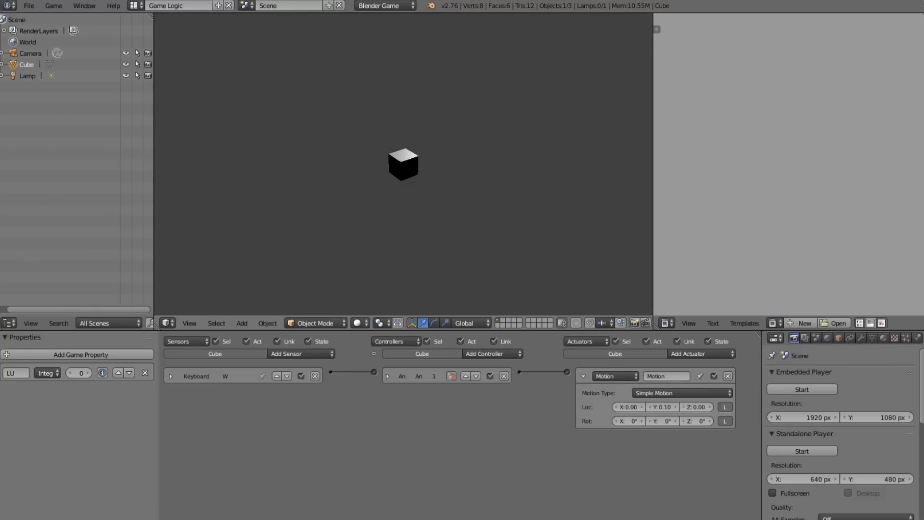
key(w)
key(Escape)
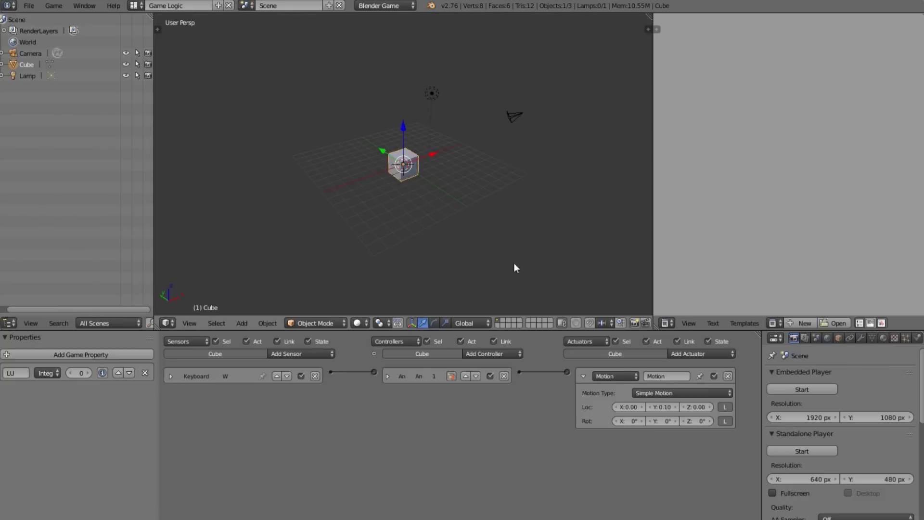
Collapse the Motion actuator, expand the cube's controller state settings and make state 2 the visible state.
click(584, 376)
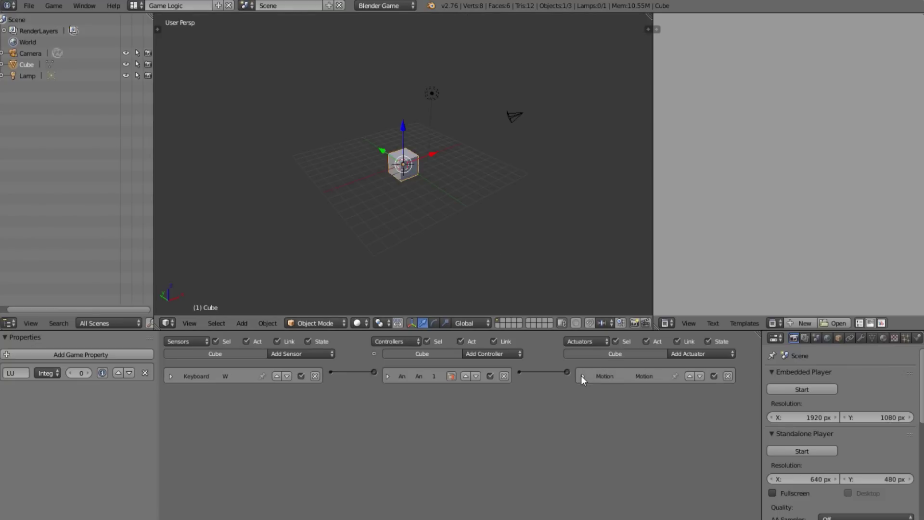
click(374, 354)
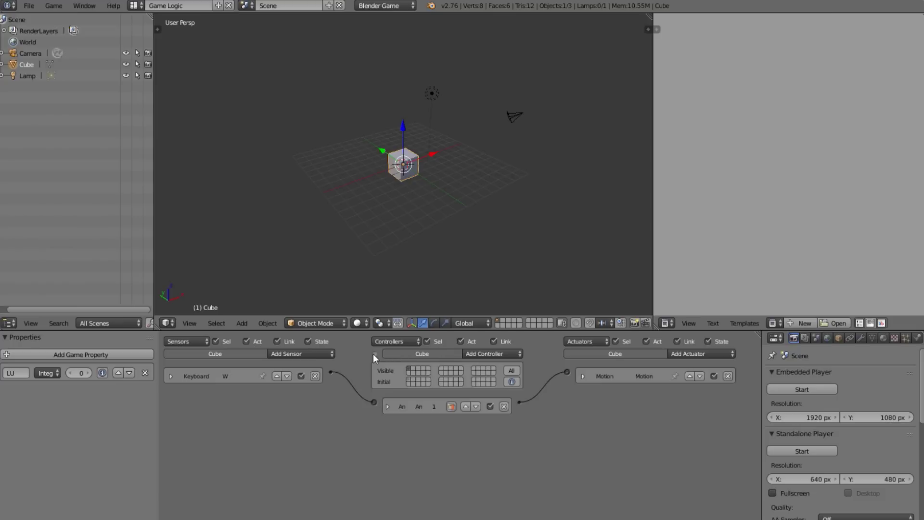
scroll(411, 377, up, 2)
click(403, 379)
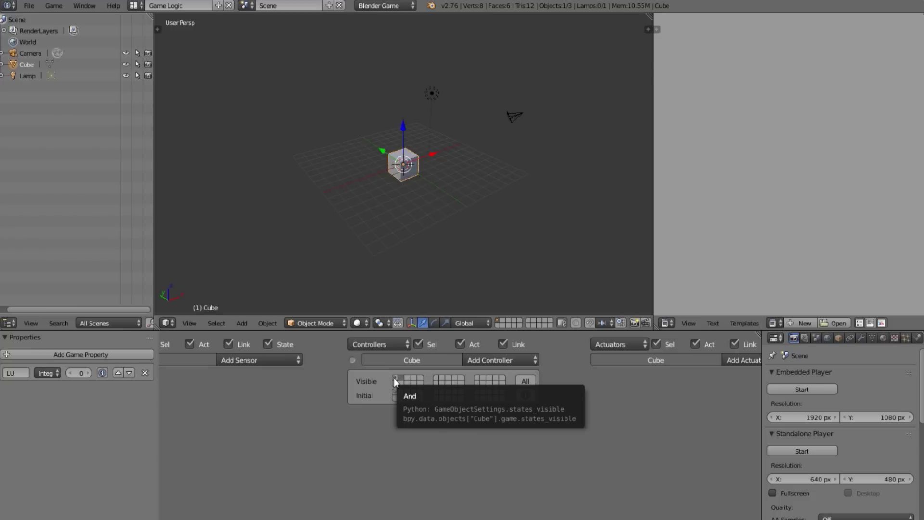
click(394, 379)
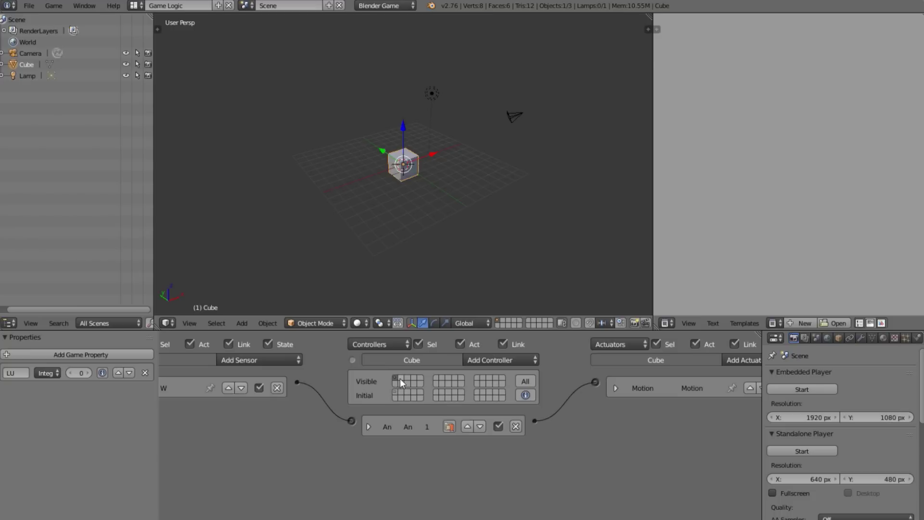
click(401, 380)
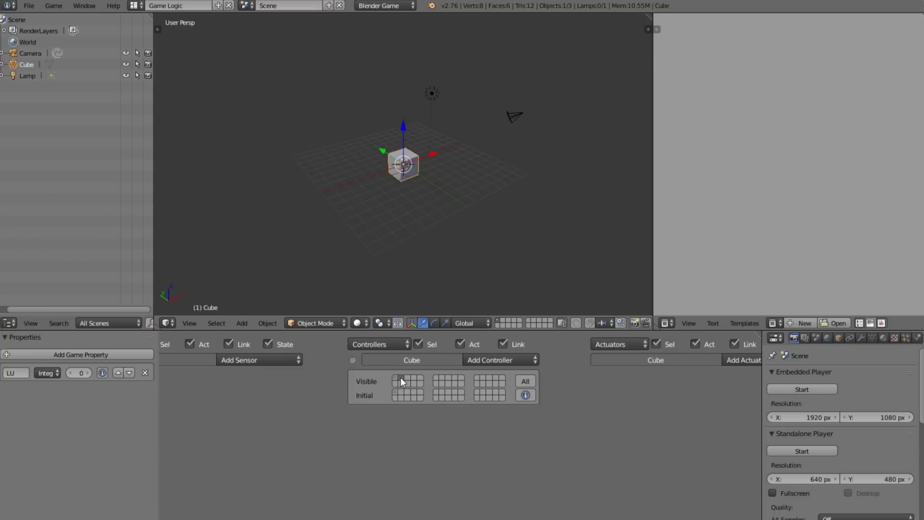
ctrl+scroll(434, 434, left, 3)
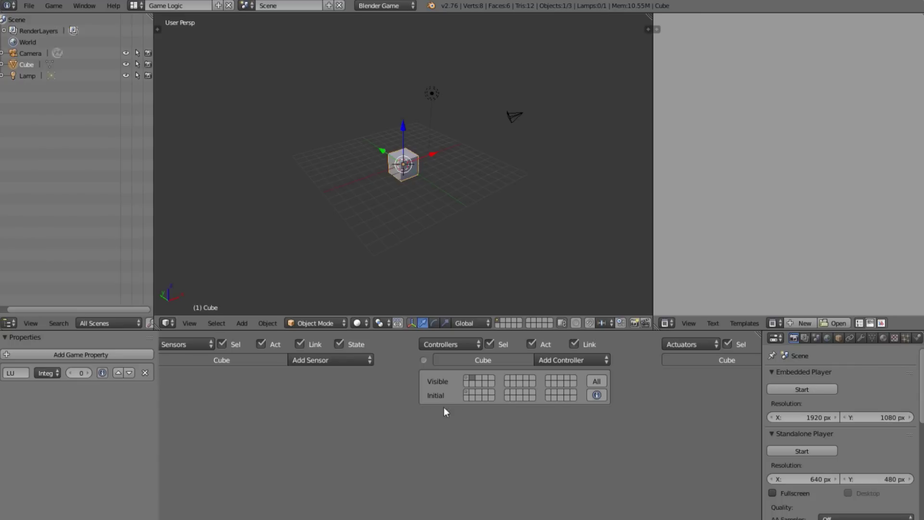
scroll(458, 406, down, 1)
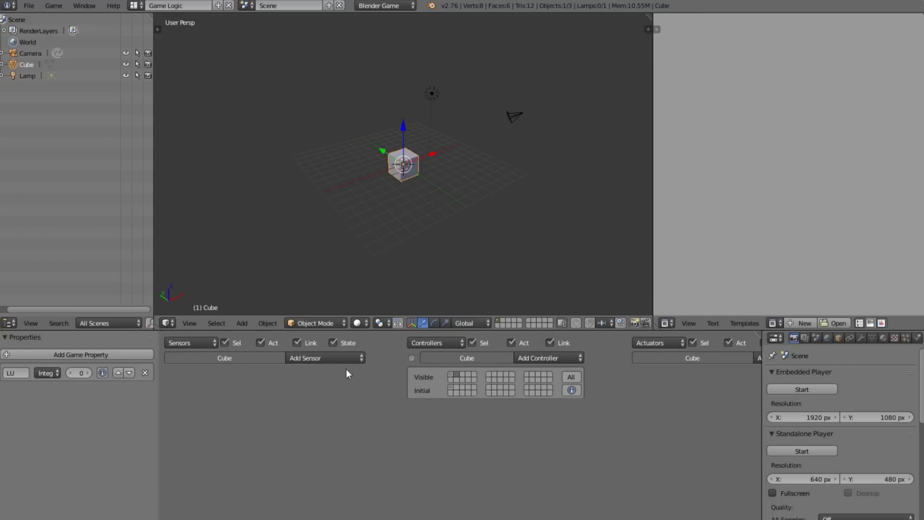
Compare the logic in visible state 1 with state 2, finishing on state 2.
click(348, 356)
click(451, 374)
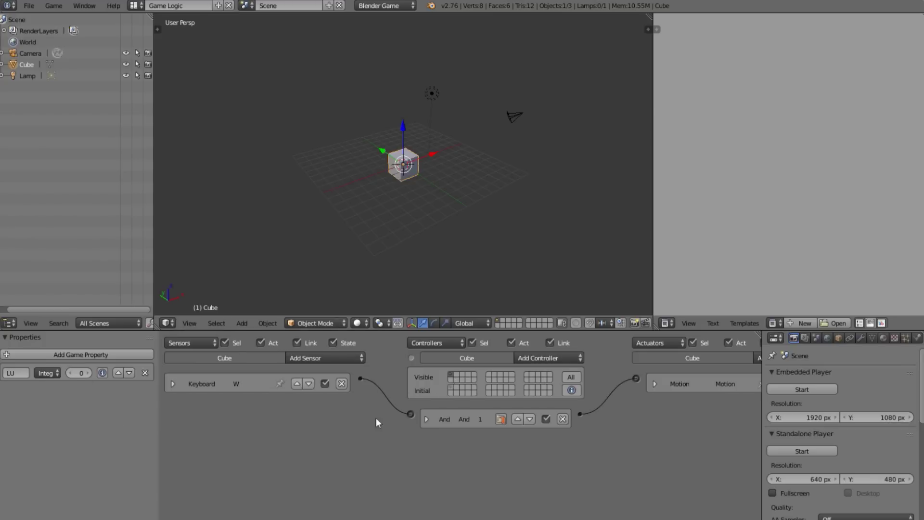
click(456, 374)
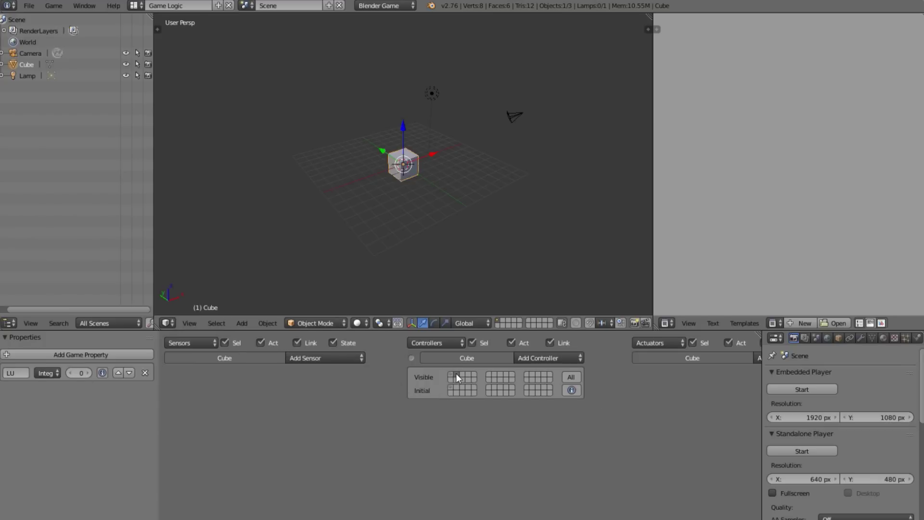
Add a Keyboard sensor for state 2, assign the Spacebar as its key and collapse the sensor.
click(323, 360)
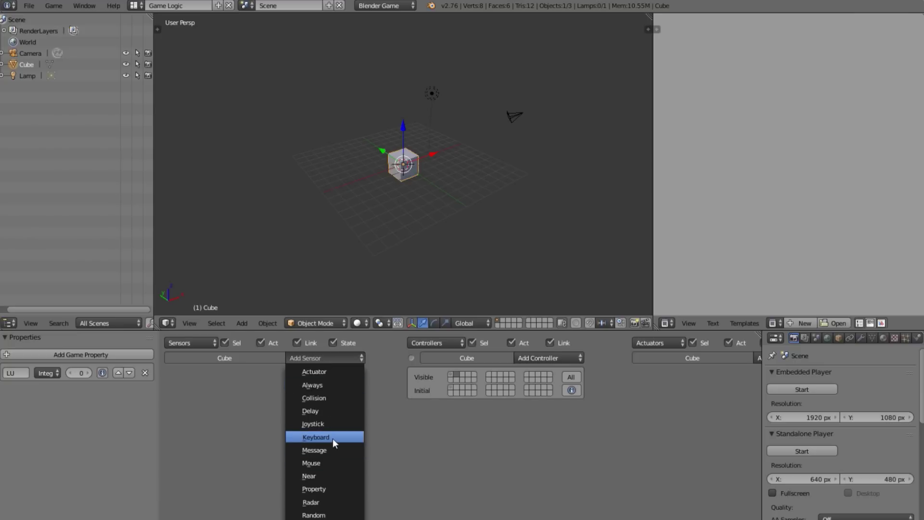
click(333, 438)
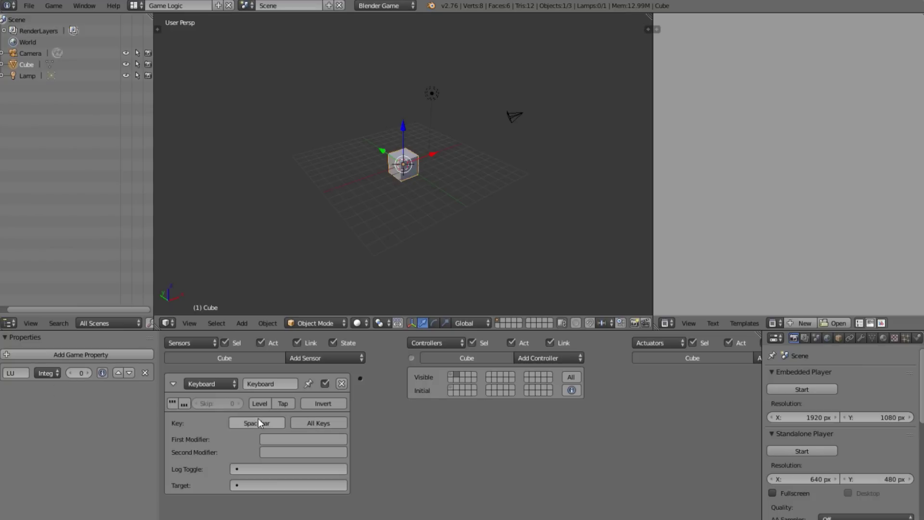
key(space)
click(164, 384)
Add a Property actuator to the cube and link the Spacebar Keyboard sensor to it.
middle_drag(423, 435, 375, 452)
click(718, 356)
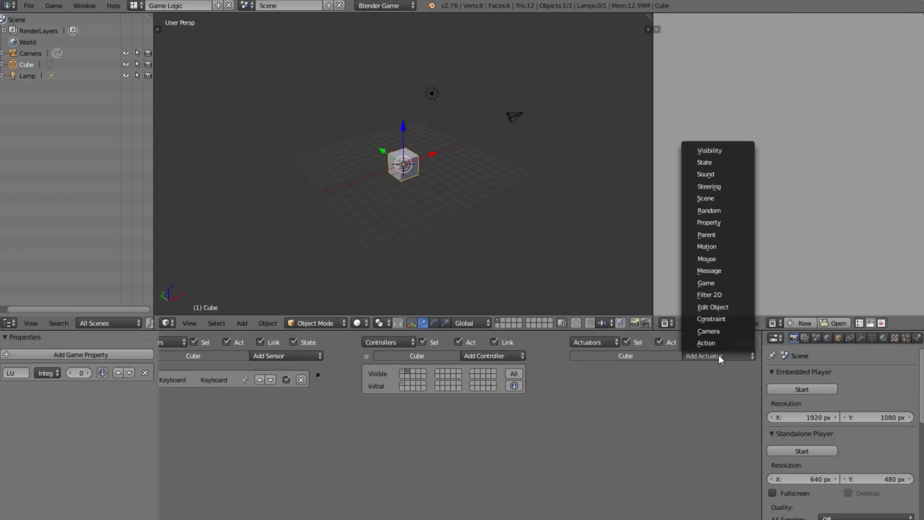
click(717, 223)
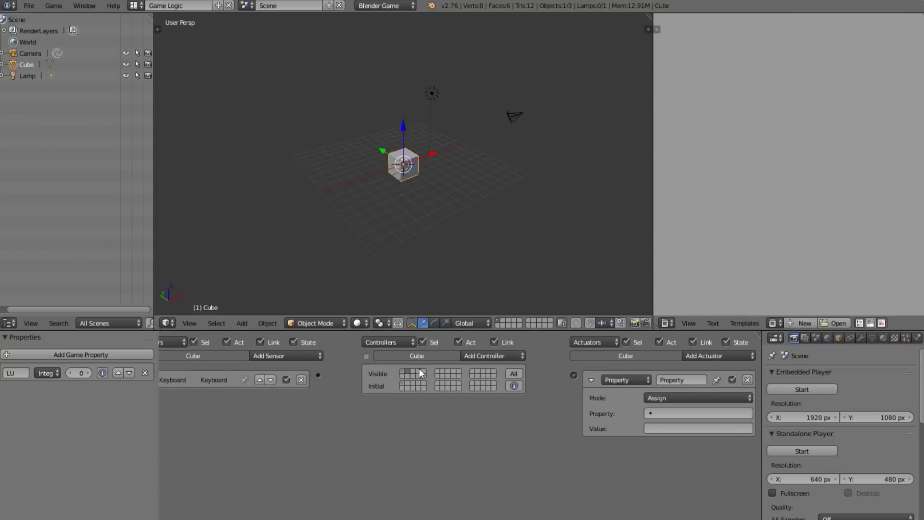
drag(322, 374, 574, 375)
Configure the Property actuator to Add 1 to the LU property and collapse it.
click(677, 398)
click(695, 375)
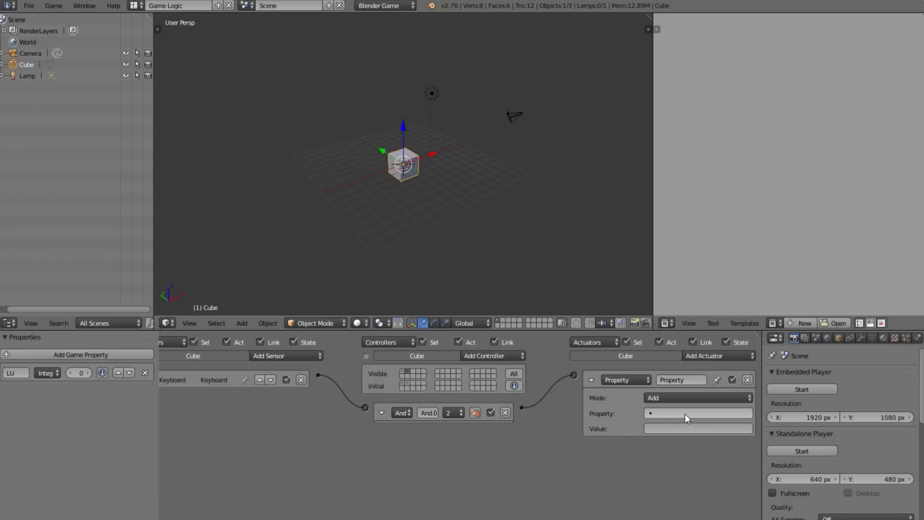
click(686, 414)
click(679, 430)
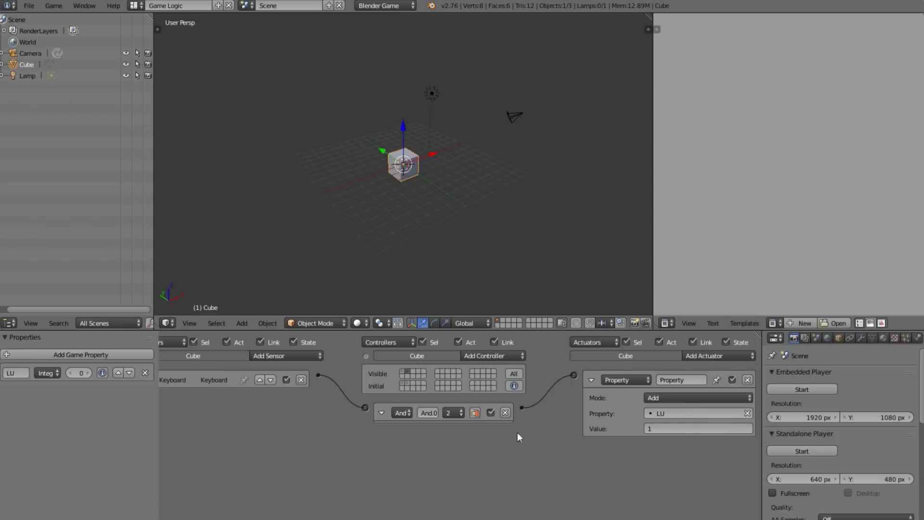
click(592, 380)
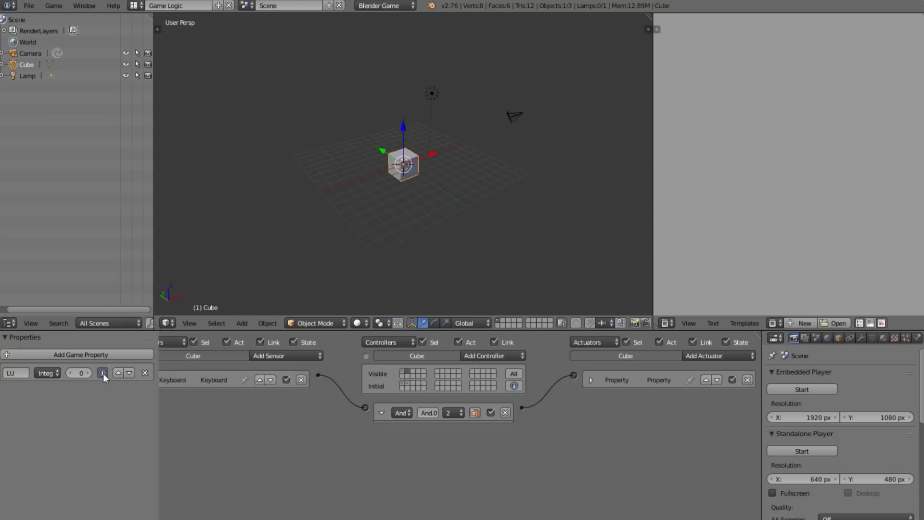
Enable Show Debug Properties, run the game to test how the Spacebar changes LU, and end the run.
click(52, 6)
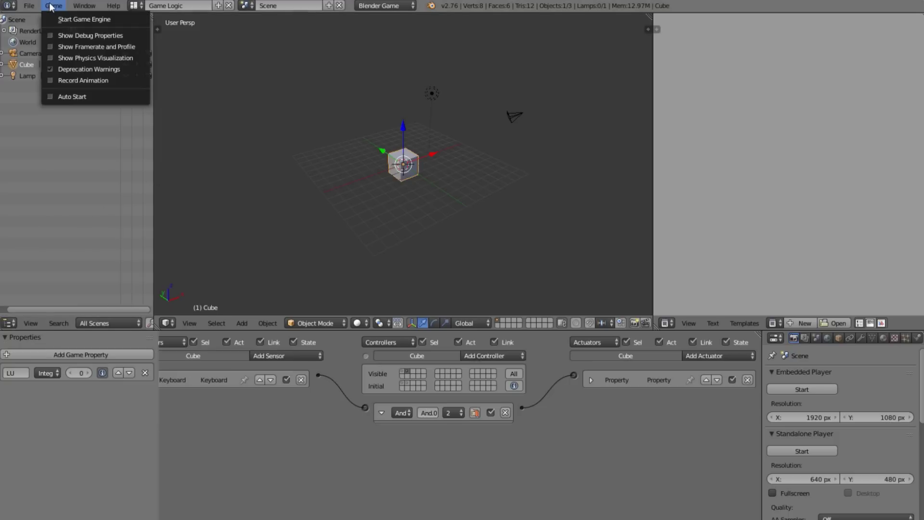
click(51, 36)
key(p)
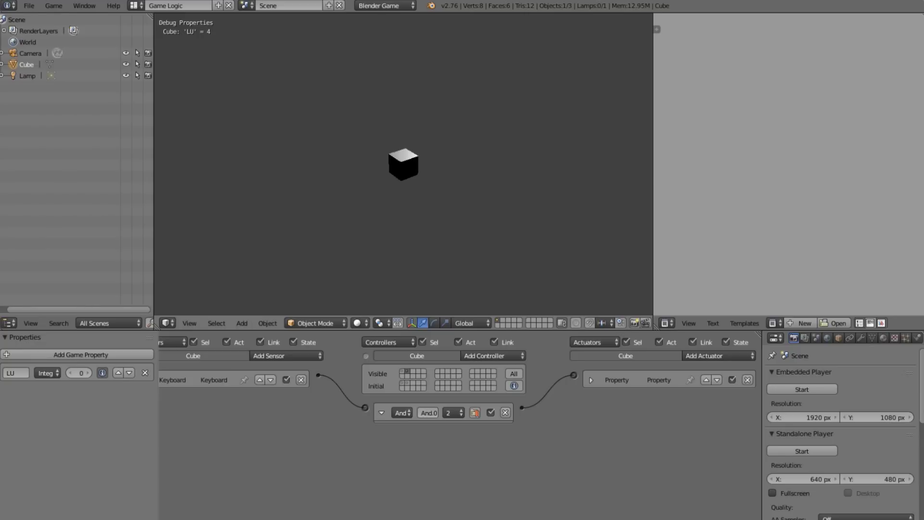
key(Escape)
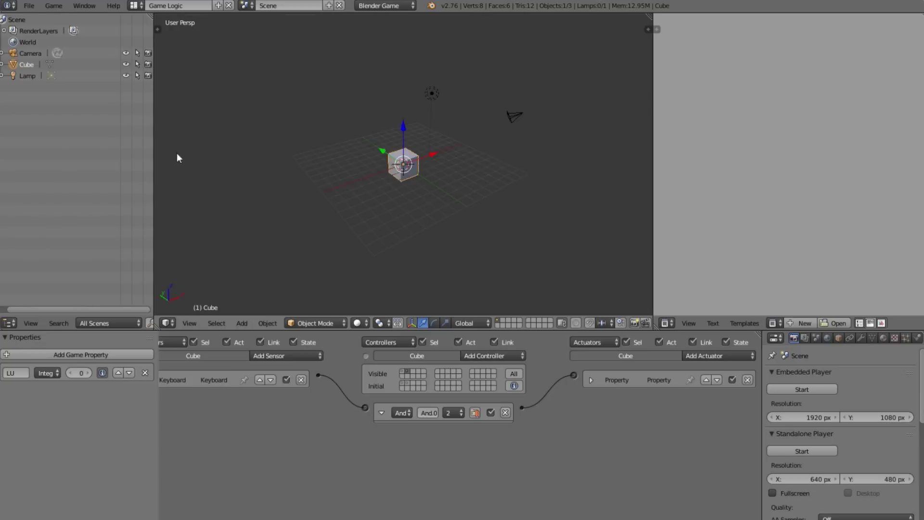
Collapse the And controller and add a Property sensor that checks whether LU equals 1, collapsing it when configured.
click(382, 413)
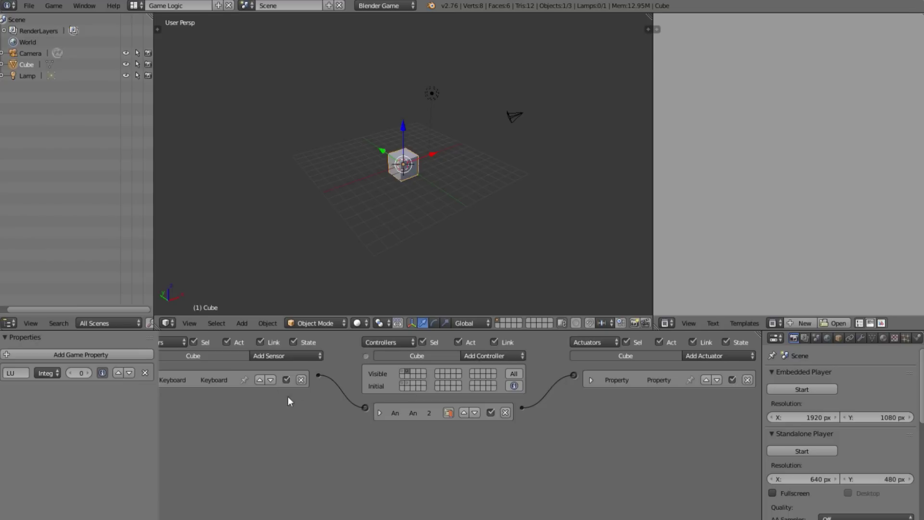
ctrl+scroll(404, 385, left, 2)
click(316, 356)
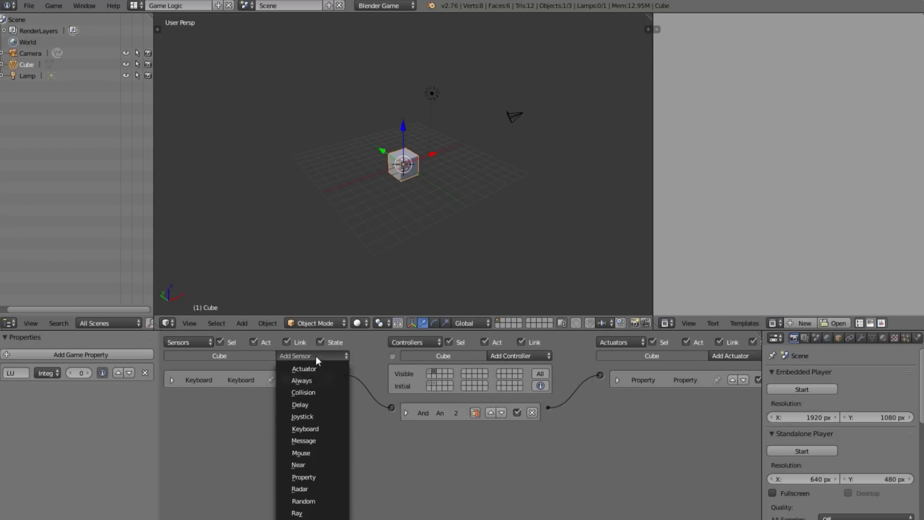
click(328, 479)
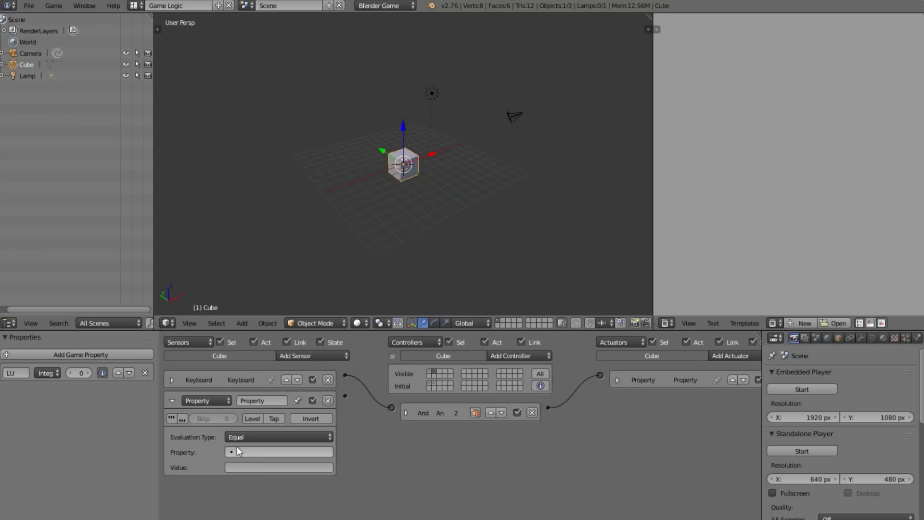
click(258, 449)
click(255, 343)
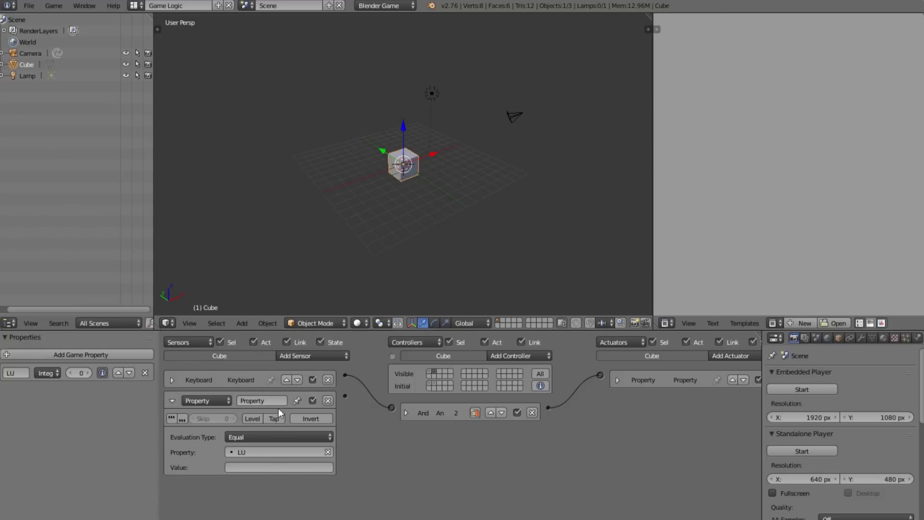
click(250, 467)
text(1)
key(Return)
click(177, 402)
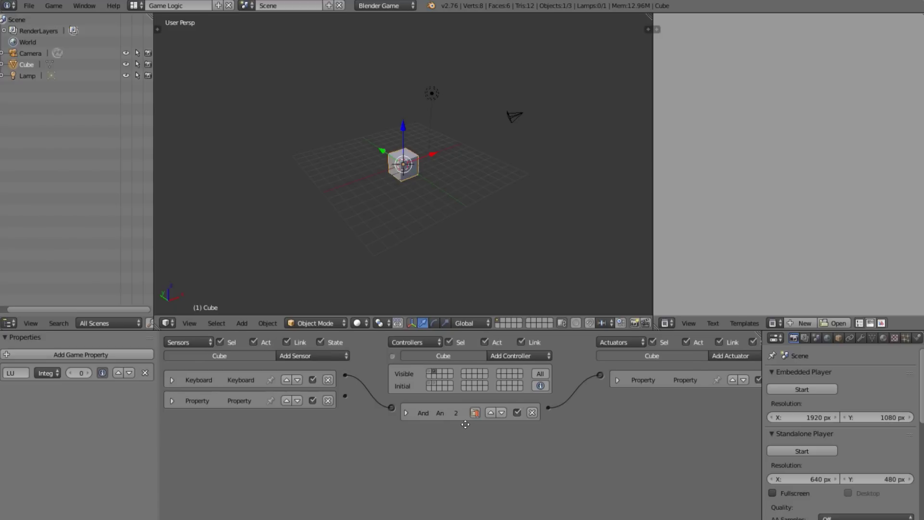
Add a State actuator, link the Property sensor to it and collapse the new And controller.
middle_drag(333, 428, 306, 428)
click(726, 355)
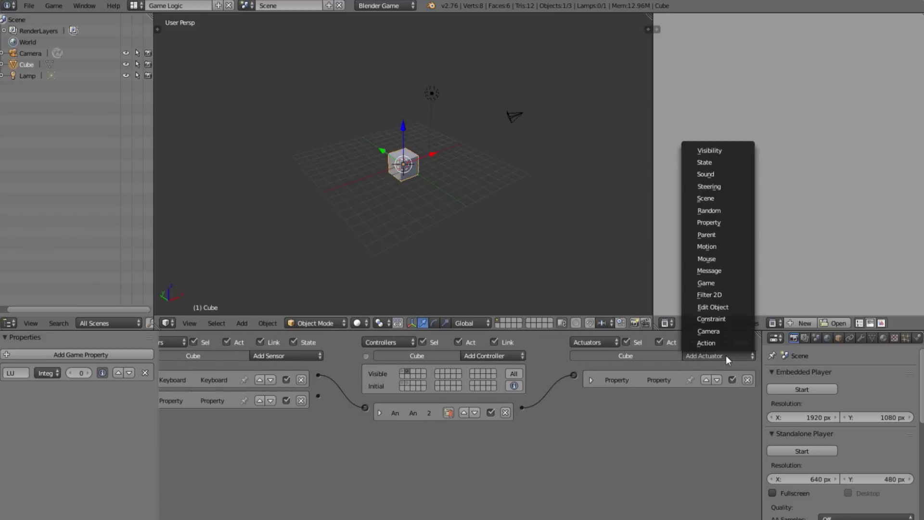
click(718, 162)
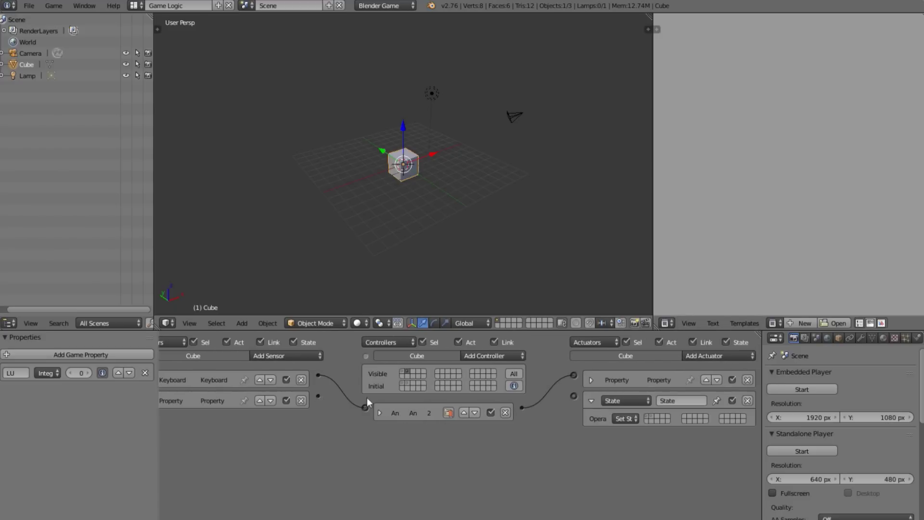
drag(367, 400, 574, 396)
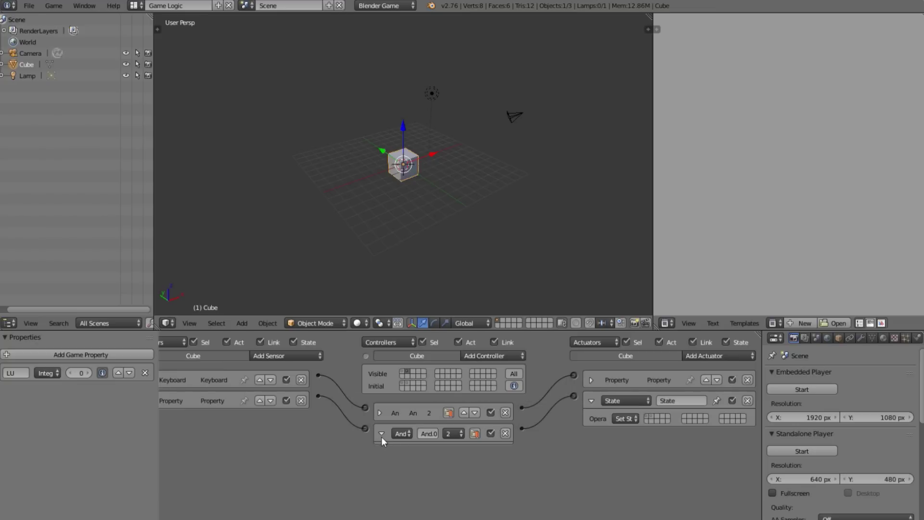
click(381, 433)
Set the State actuator's operation to Change State.
scroll(607, 457, up, 1)
middle_drag(636, 461, 508, 463)
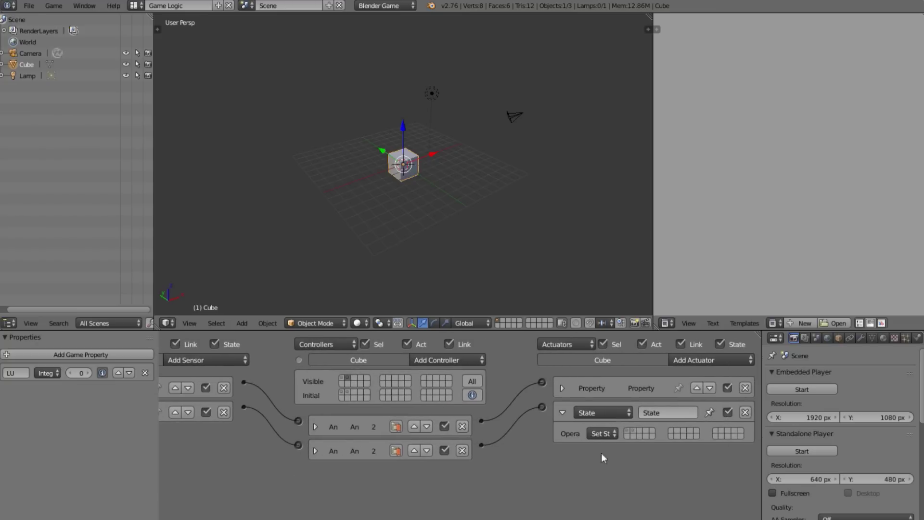
scroll(616, 464, up, 1)
middle_drag(706, 474, 593, 460)
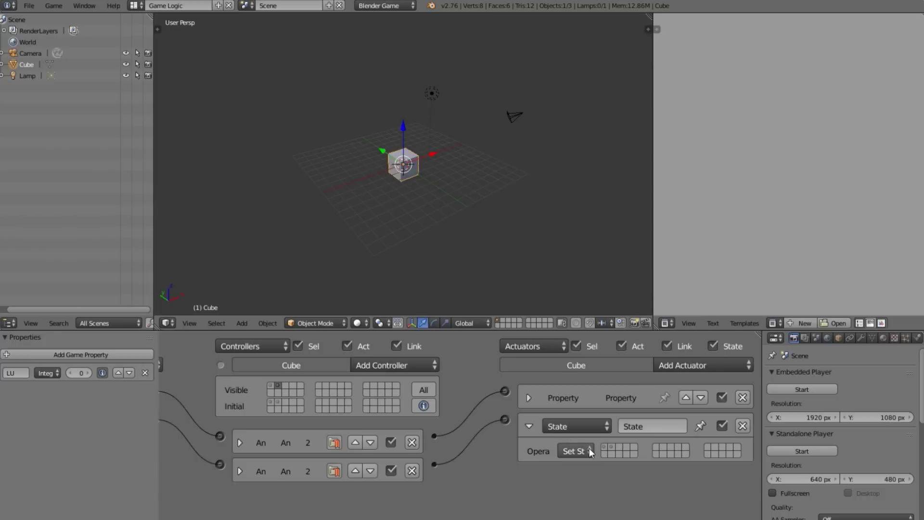
click(588, 449)
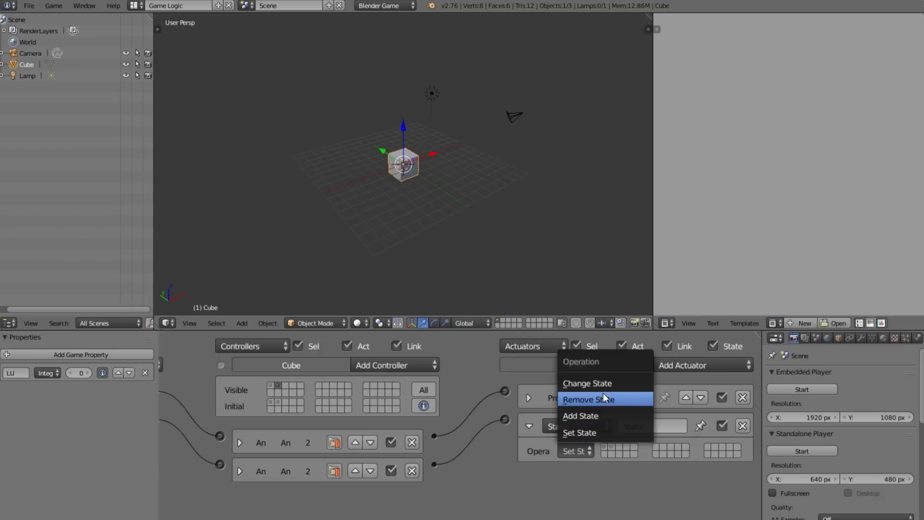
click(570, 384)
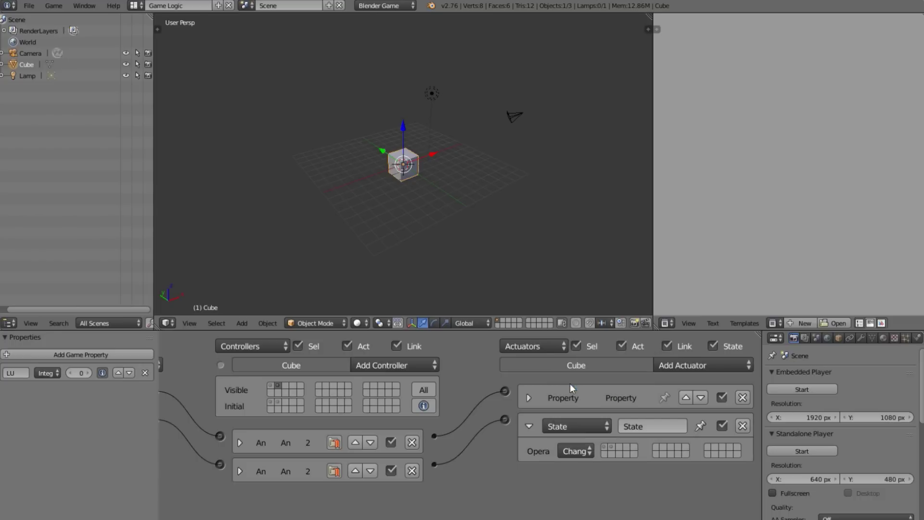
Try the Set State, Add State and Remove State operations on the State actuator, ending on Set State.
click(584, 450)
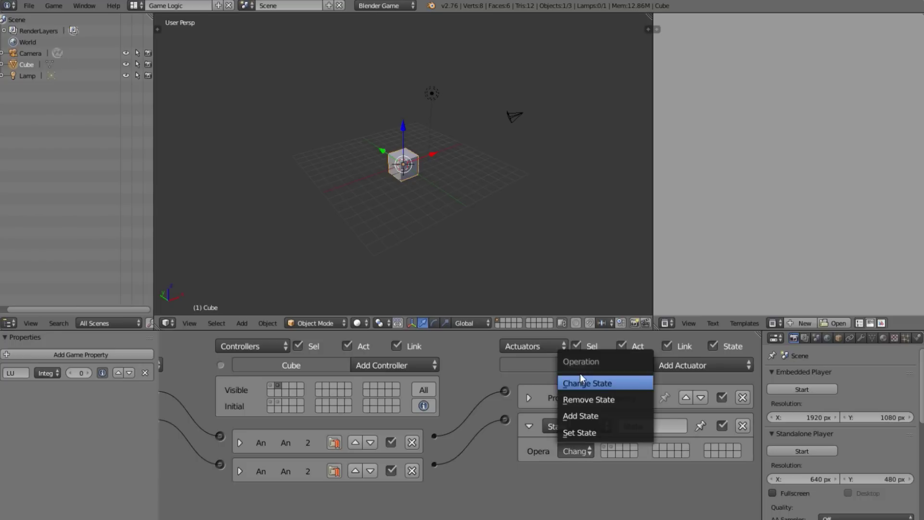
click(583, 431)
click(581, 450)
click(583, 415)
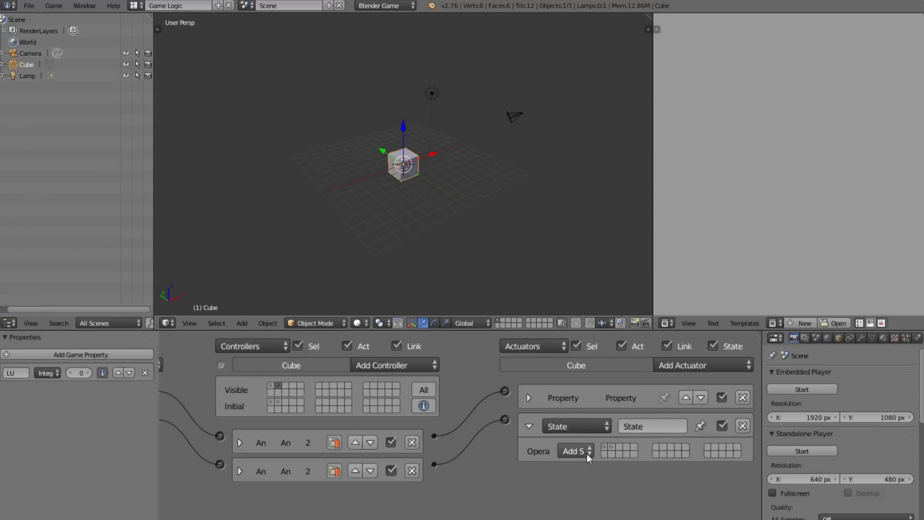
click(587, 453)
click(591, 400)
click(581, 450)
click(572, 454)
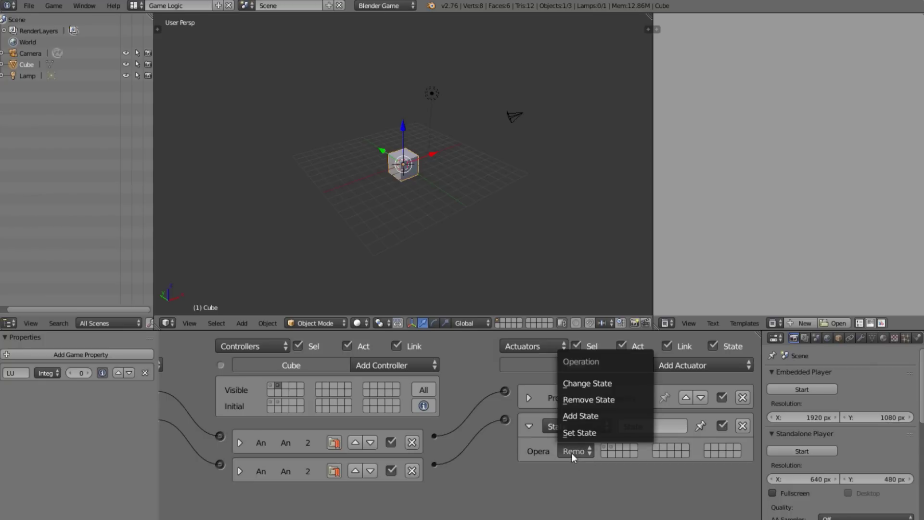
click(582, 416)
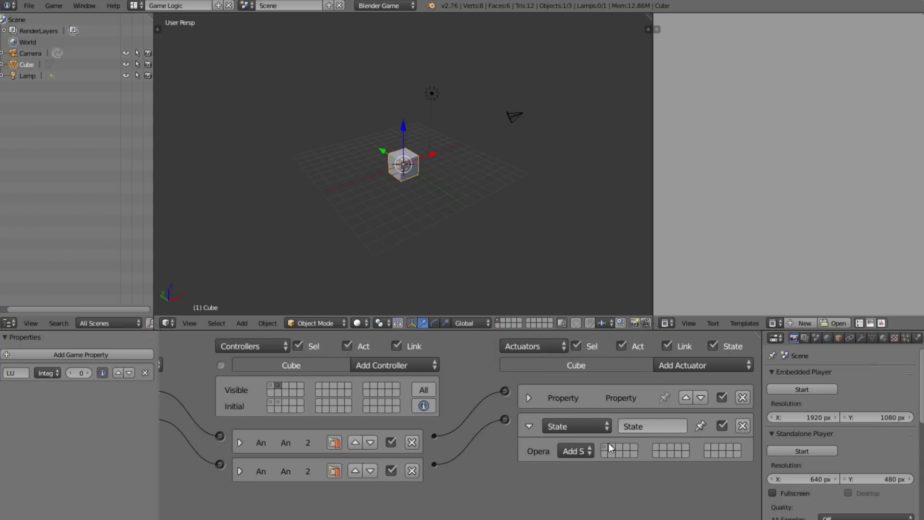
click(586, 453)
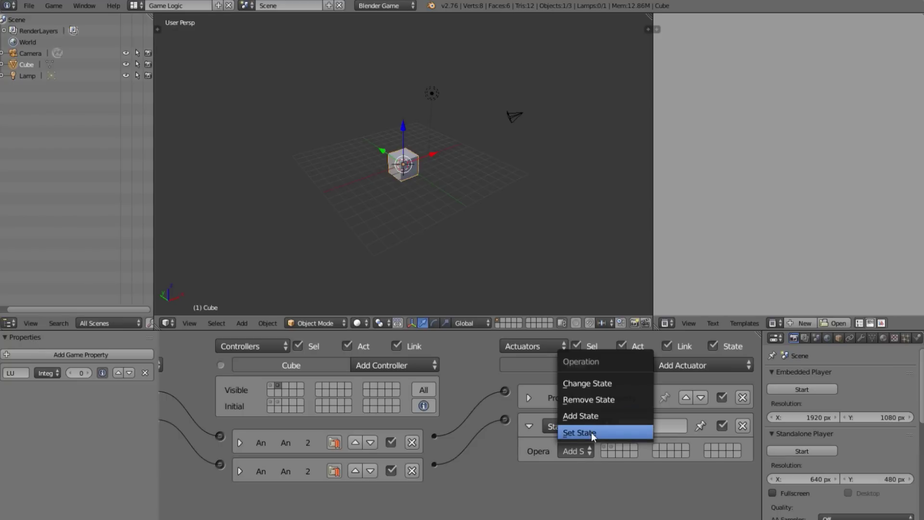
click(591, 432)
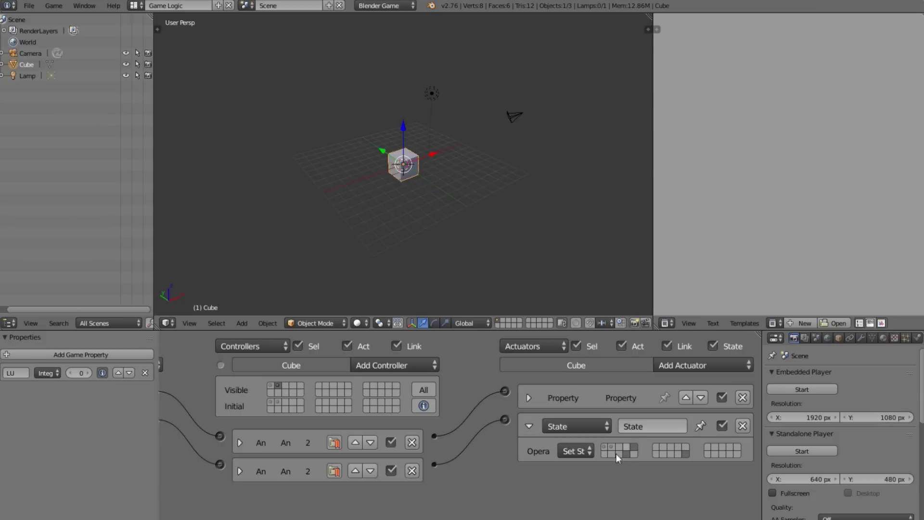
Set the State actuator's operation to Add State after comparing it with Set State, and enable states 1 and 2 as the cube's initial states.
click(570, 450)
click(588, 417)
click(583, 446)
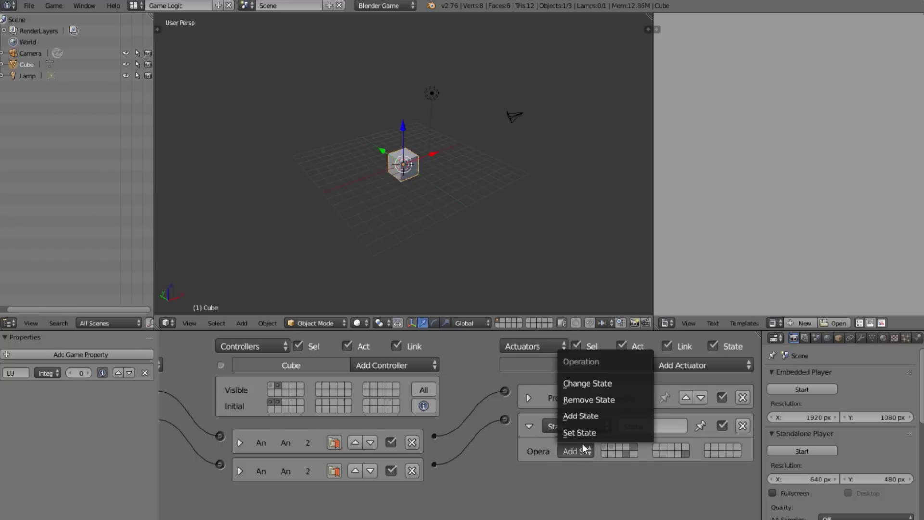
click(592, 419)
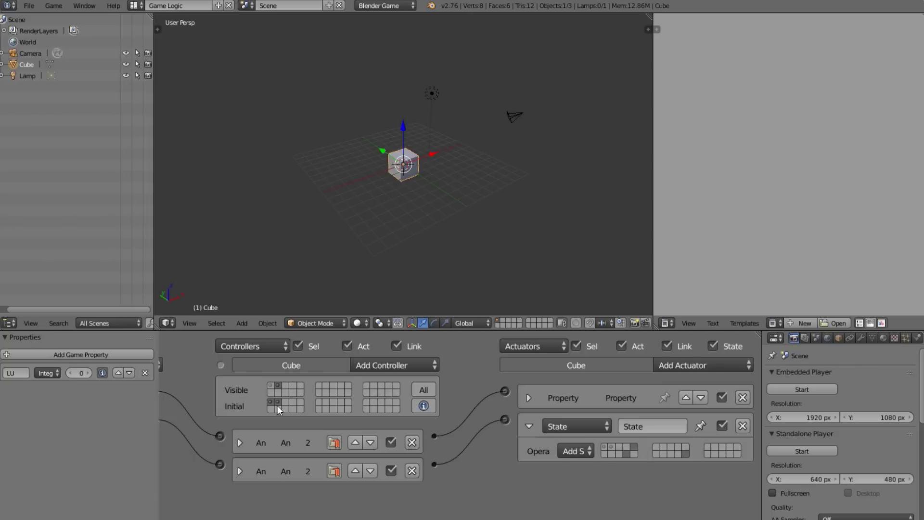
click(581, 450)
click(590, 432)
click(589, 449)
click(585, 417)
click(620, 448)
Toggle state 1 repeatedly in the cube's visible states to compare its logic with state 2.
middle_drag(279, 401, 396, 426)
shift+click(414, 384)
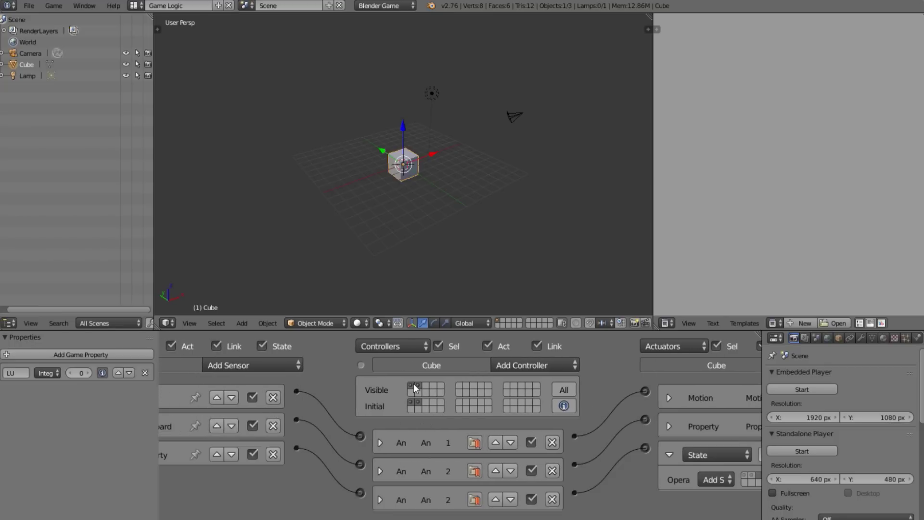
shift+click(414, 383)
shift+click(414, 383)
shift+click(414, 383)
shift+click(414, 383)
shift+click(414, 383)
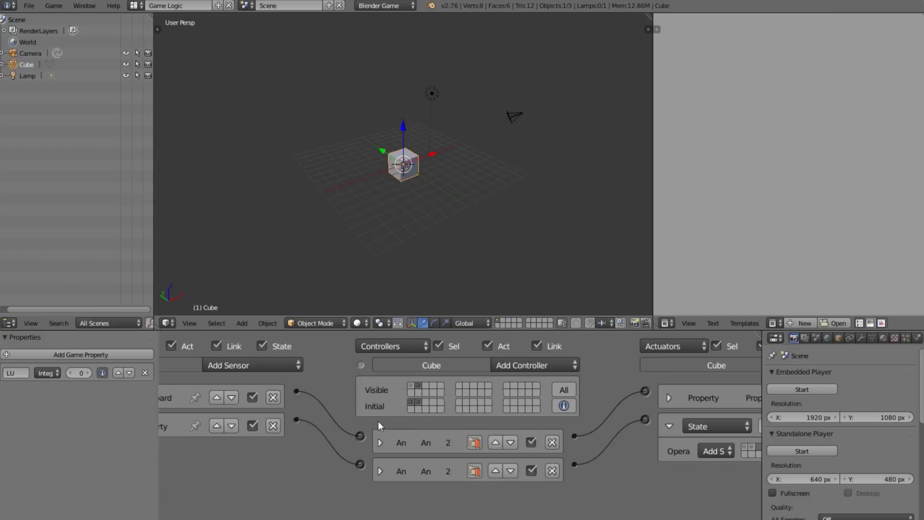
Show only state 1 in the cube's visible states and examine its sensor, controller and actuator chain.
middle_drag(406, 400, 492, 397)
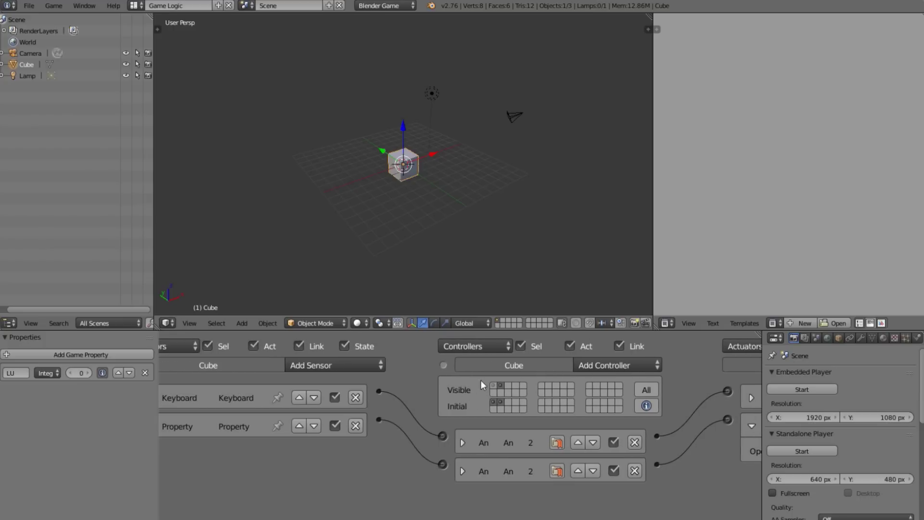
shift+click(493, 383)
shift+click(493, 383)
click(493, 384)
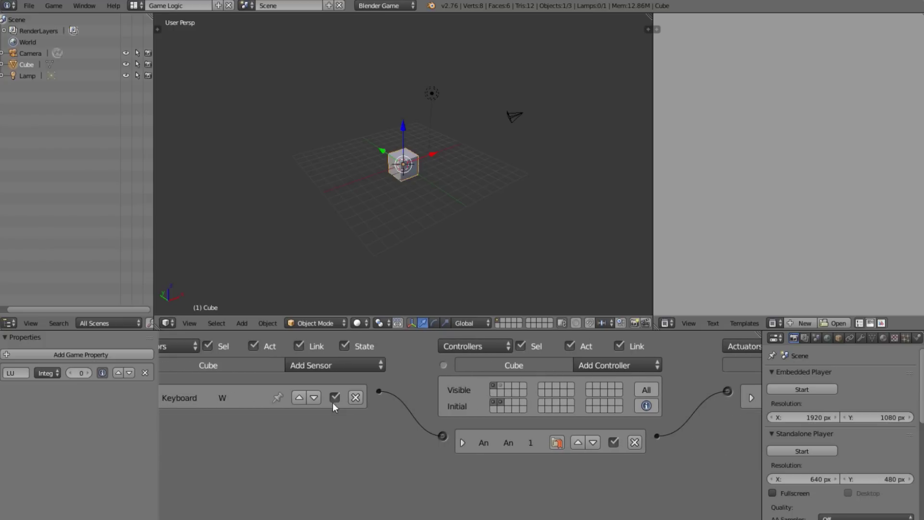
middle_drag(526, 454, 444, 453)
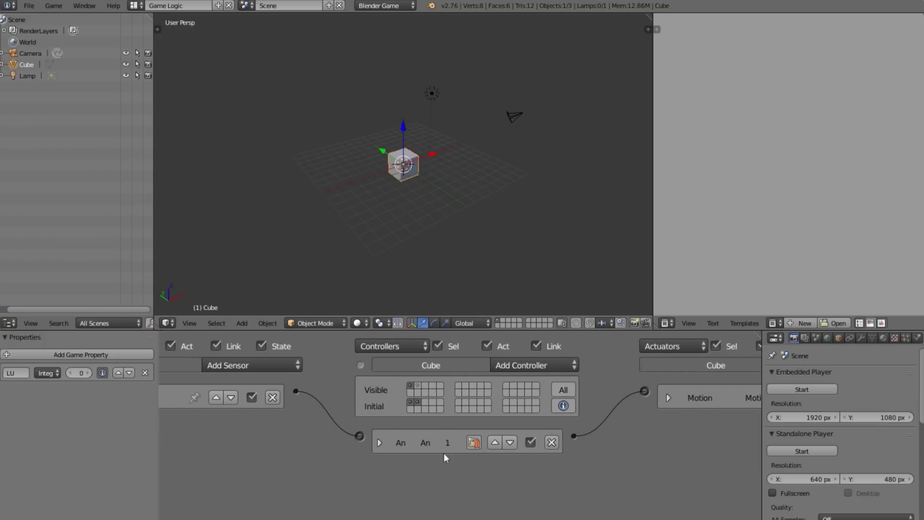
Review the cube's state 2 logic and switch the visible states to show only state 3.
click(418, 385)
middle_drag(417, 385, 318, 400)
scroll(387, 374, down, 1)
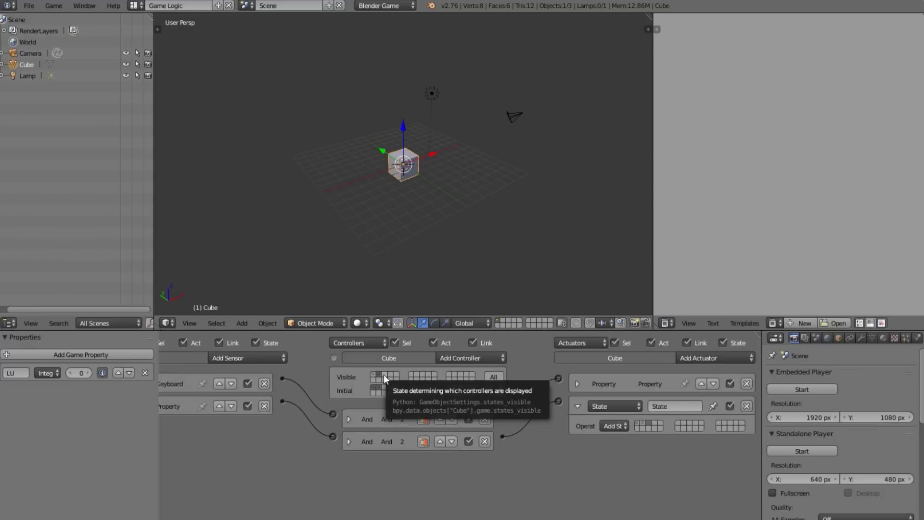
click(383, 374)
middle_drag(284, 375, 423, 380)
scroll(485, 377, down, 1)
scroll(423, 380, up, 1)
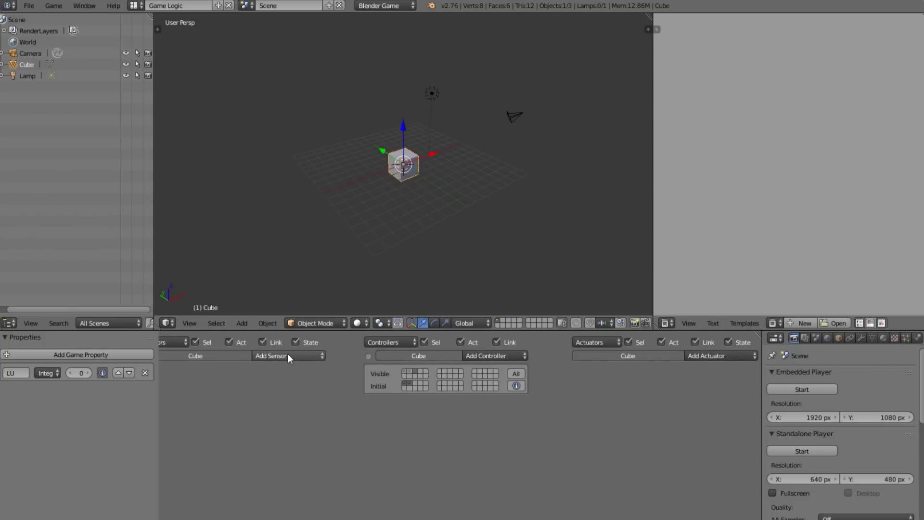
Add a Keyboard sensor to the cube, assign the W key to it, and collapse the sensor.
click(293, 355)
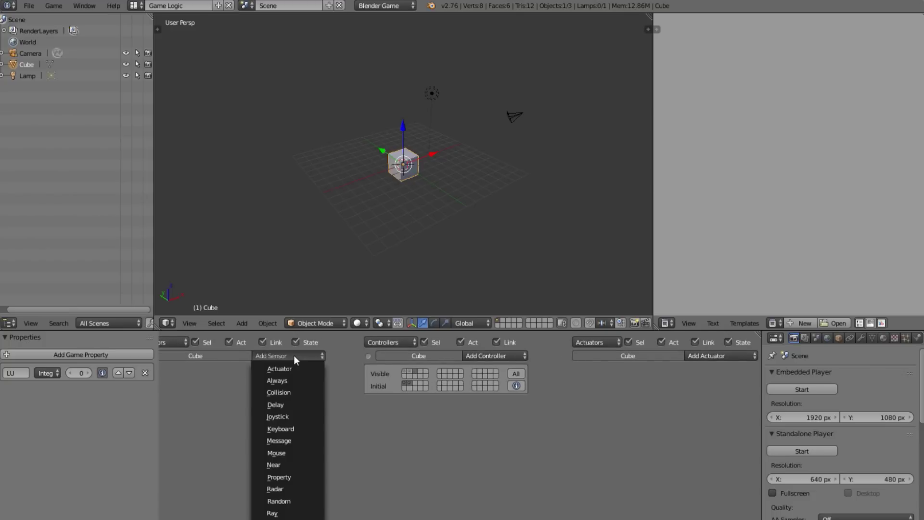
click(304, 429)
click(265, 415)
key(w)
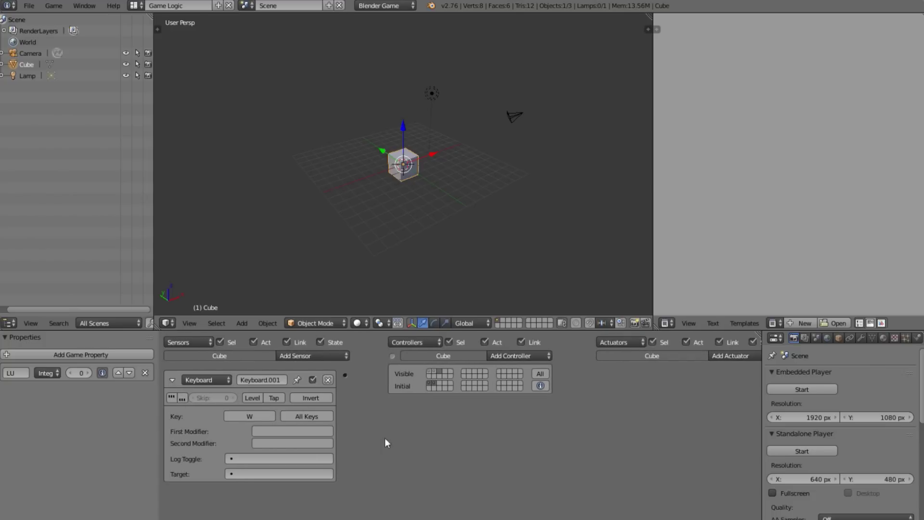
click(172, 380)
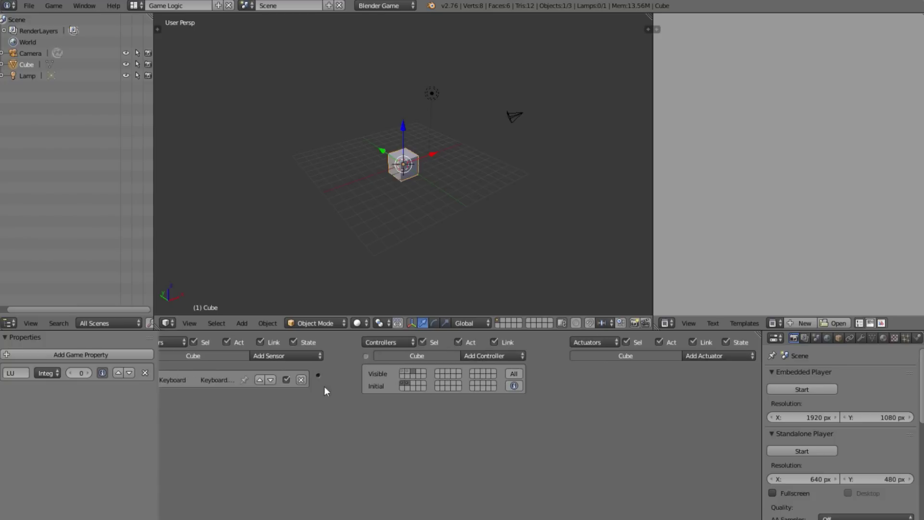
Add a Motion actuator linked to the W Keyboard sensor through an And controller, with its Y location set to 0.50.
click(720, 356)
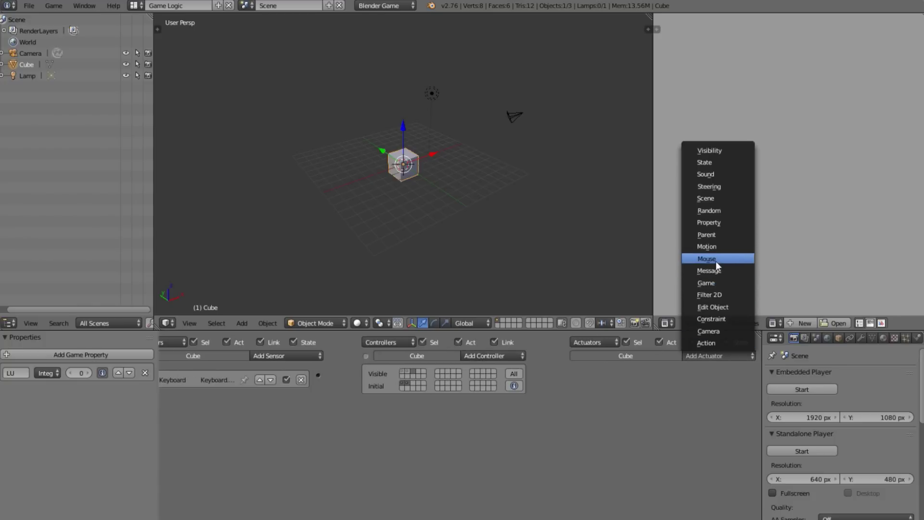
click(707, 247)
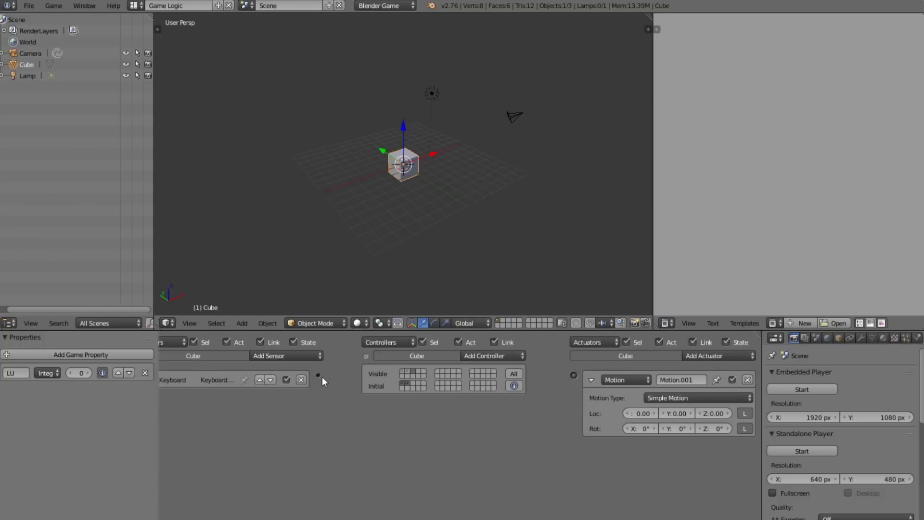
drag(317, 375, 574, 376)
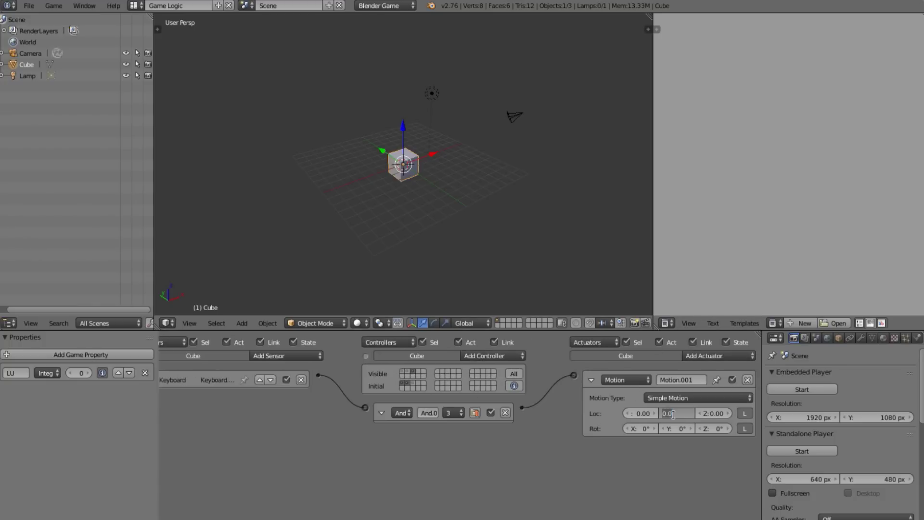
text(0.5)
key(Return)
ctrl+scroll(314, 451, left, 1)
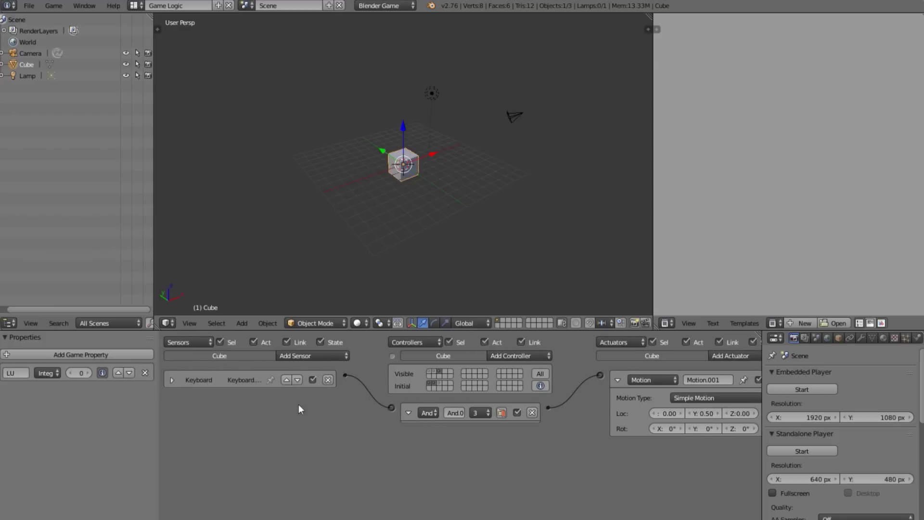
Examine the W Keyboard sensor's settings and collapse state 3's sensor, controller and actuator.
click(173, 380)
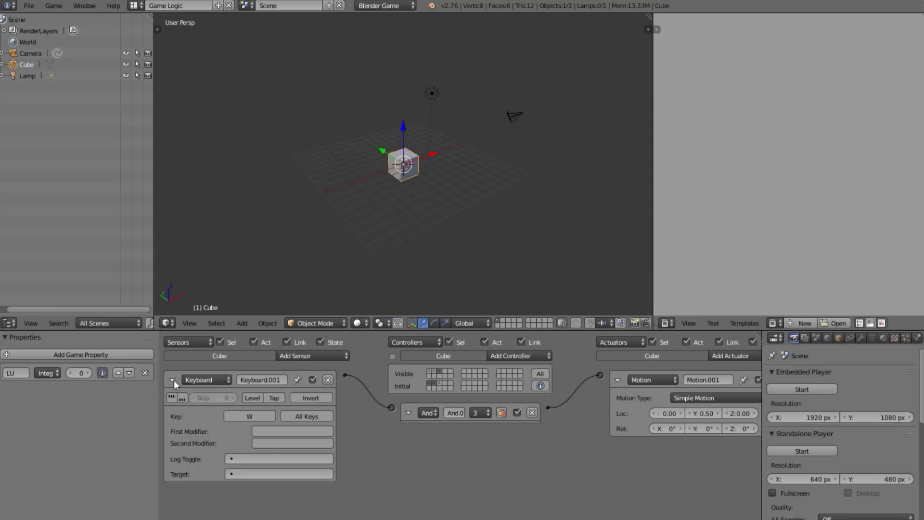
click(254, 398)
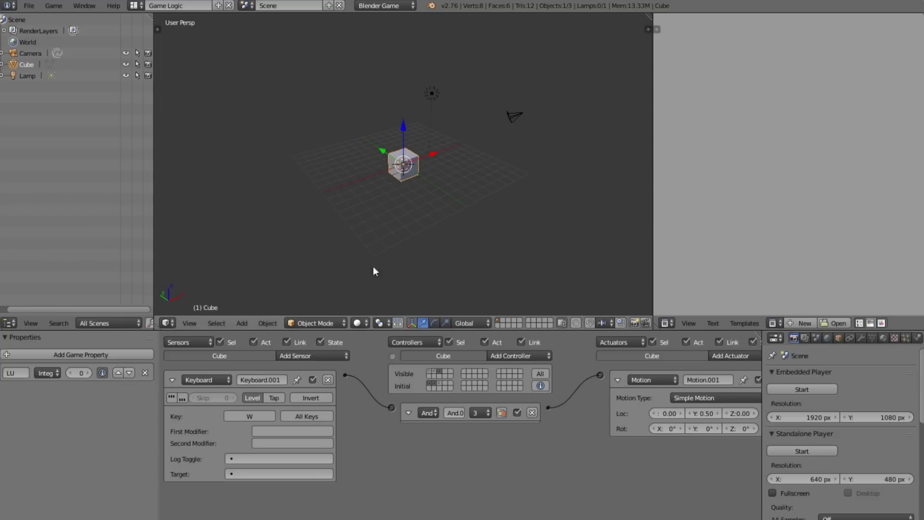
click(174, 381)
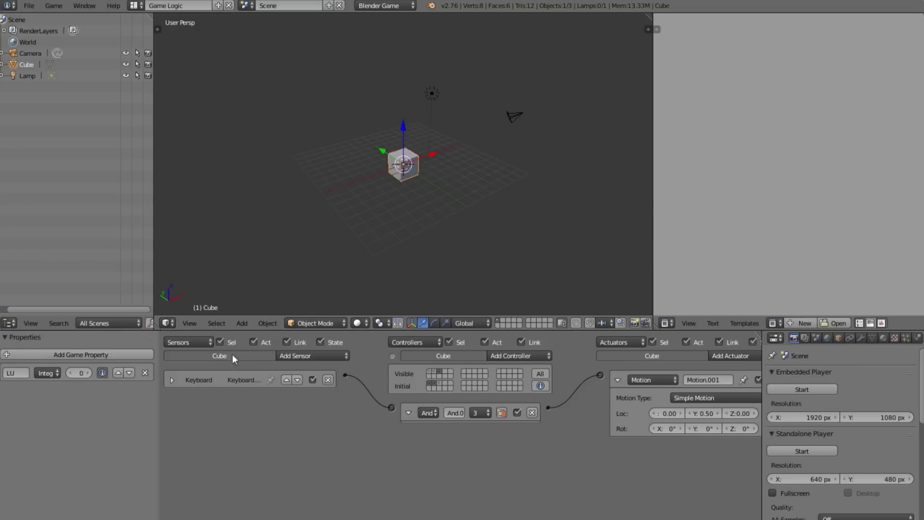
click(175, 380)
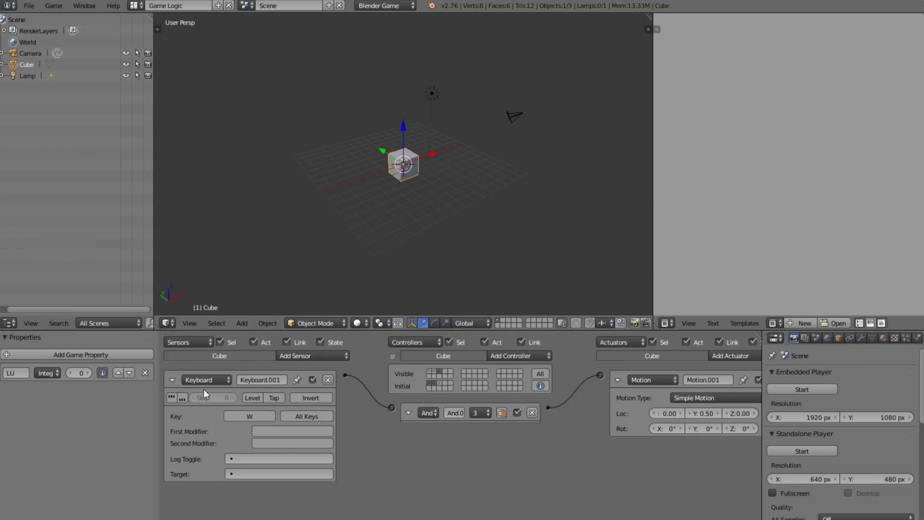
click(173, 380)
click(409, 412)
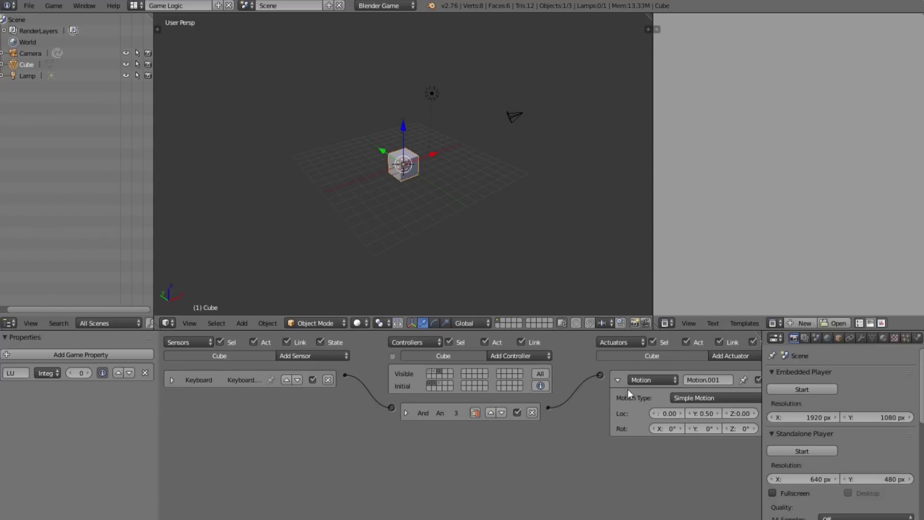
middle_drag(627, 389, 602, 387)
click(591, 380)
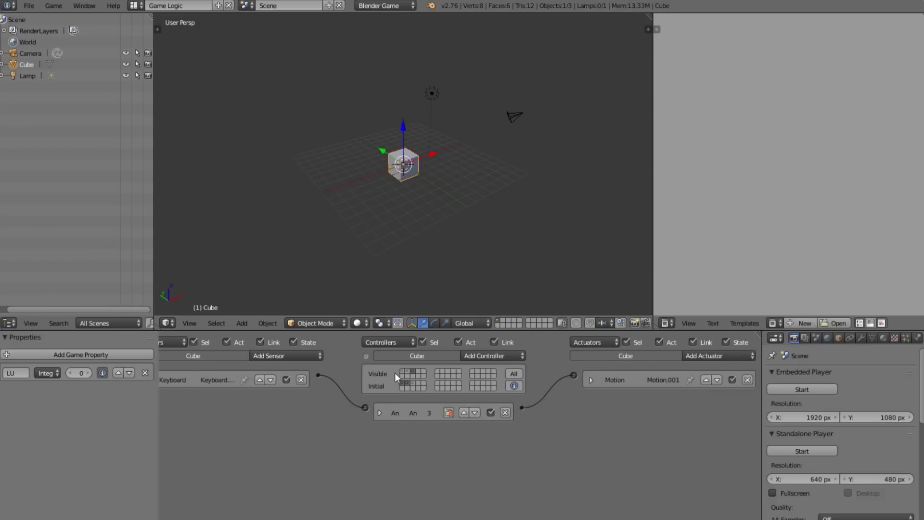
Show only state 1 in the cube's visible states and run the game twice to test the W-key motion.
click(403, 369)
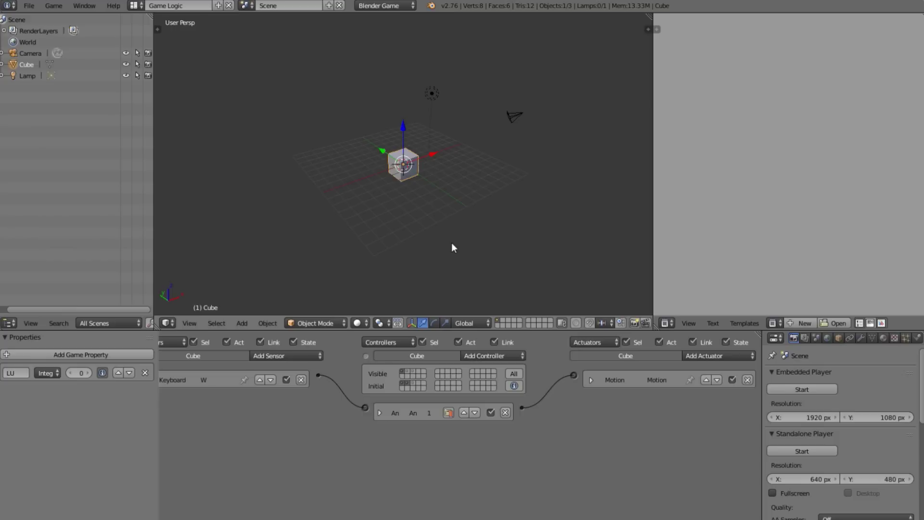
key(p)
key(w)
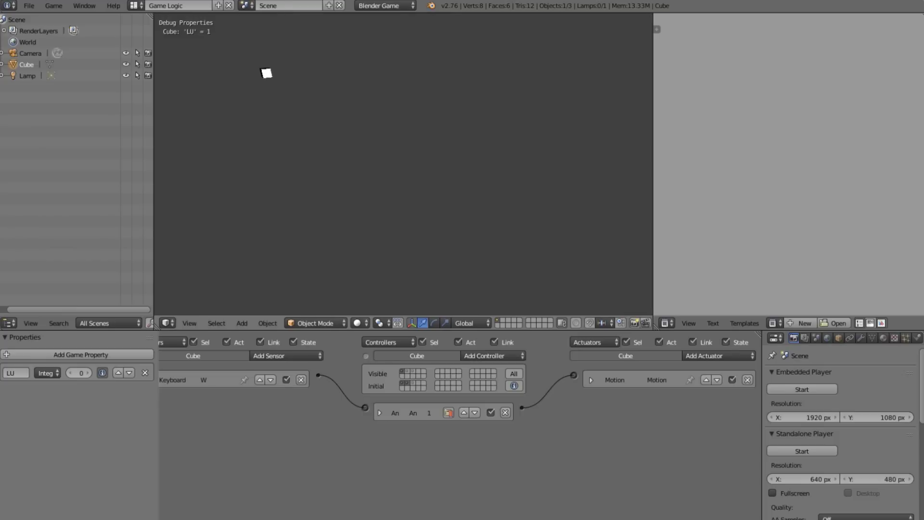
key(Escape)
key(p)
key(w)
key(Escape)
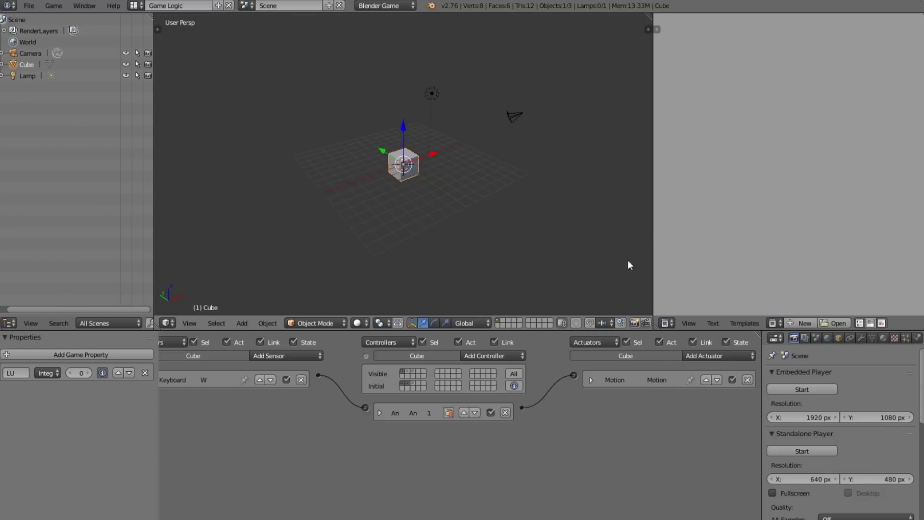
Switch the cube's visible states among 1, 2 and 3, singly and combined, to compare their logic, ending on state 2.
click(409, 371)
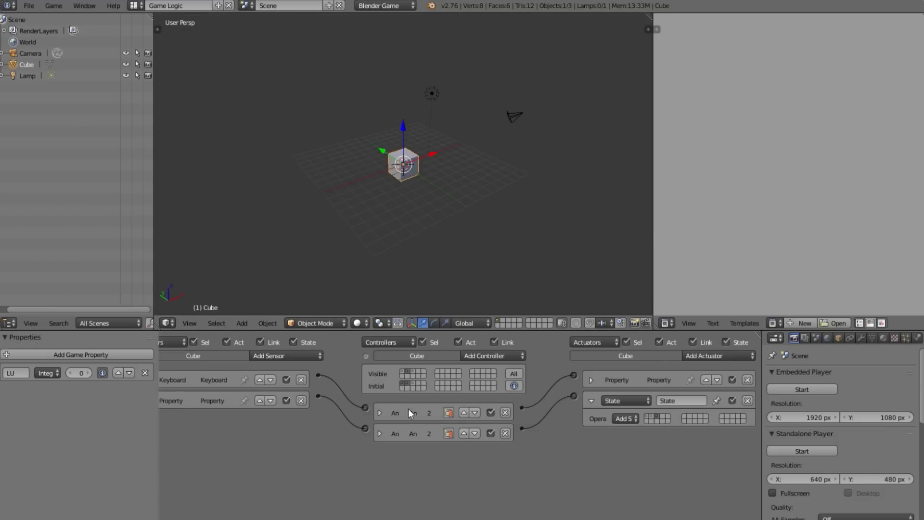
click(401, 371)
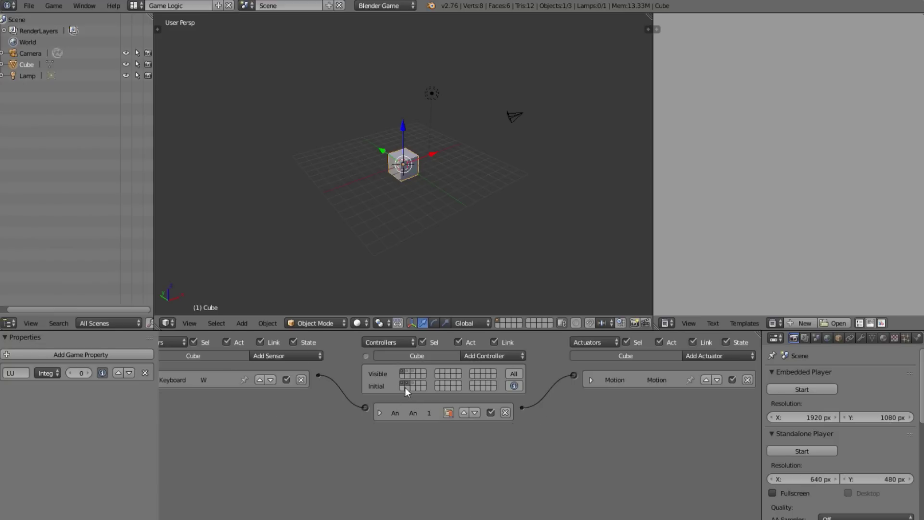
shift+click(408, 371)
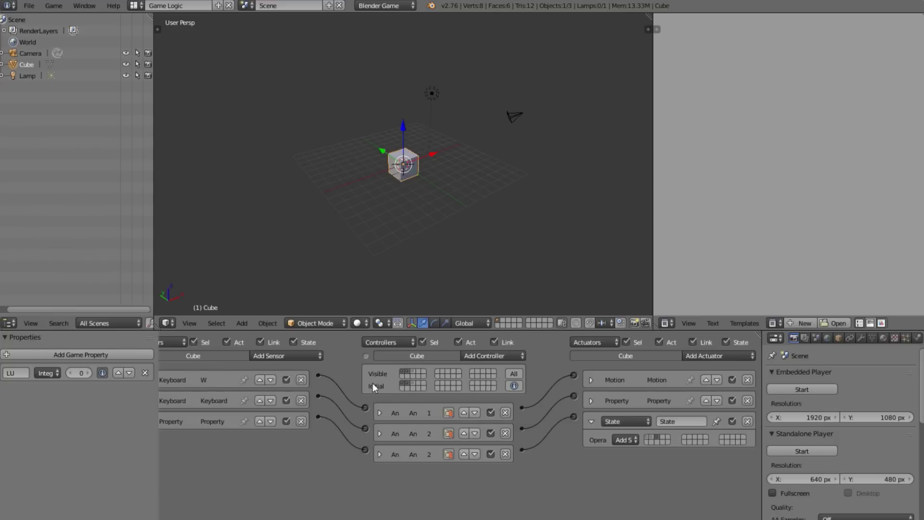
shift+click(412, 371)
click(409, 372)
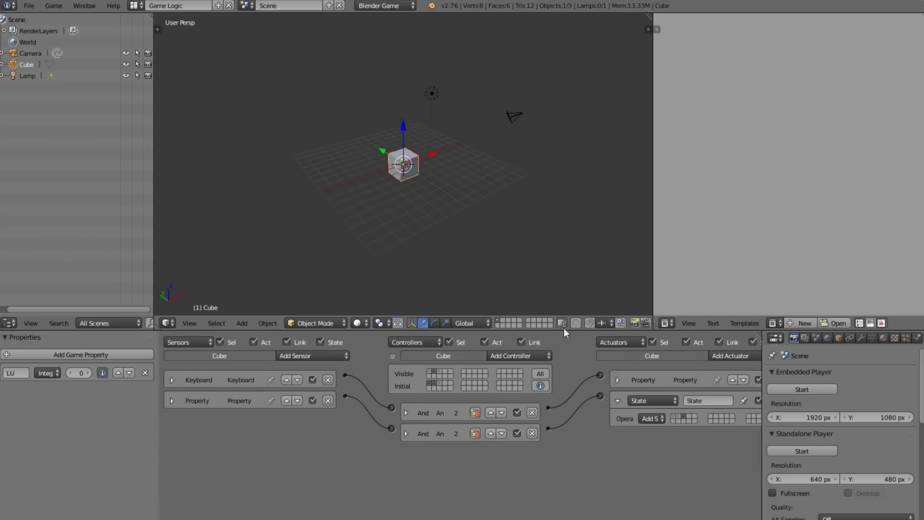
click(429, 372)
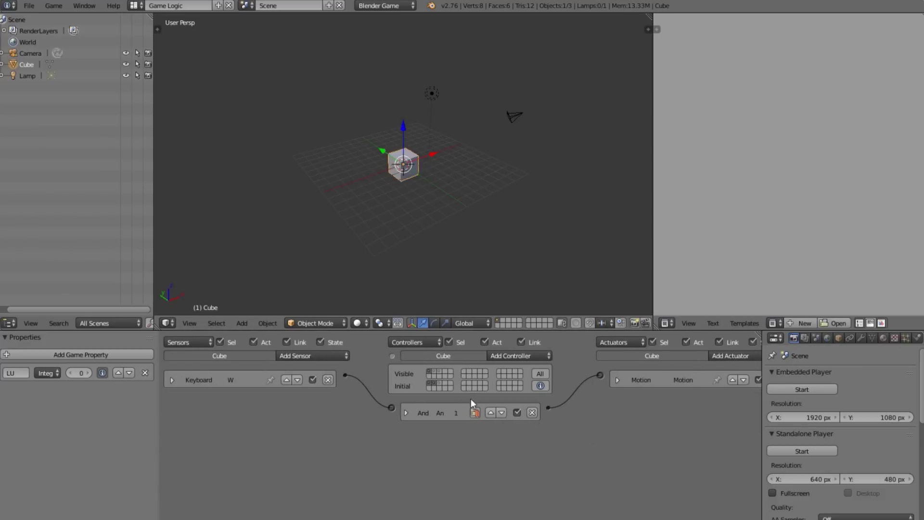
click(438, 372)
click(434, 372)
ctrl+scroll(601, 402, right, 2)
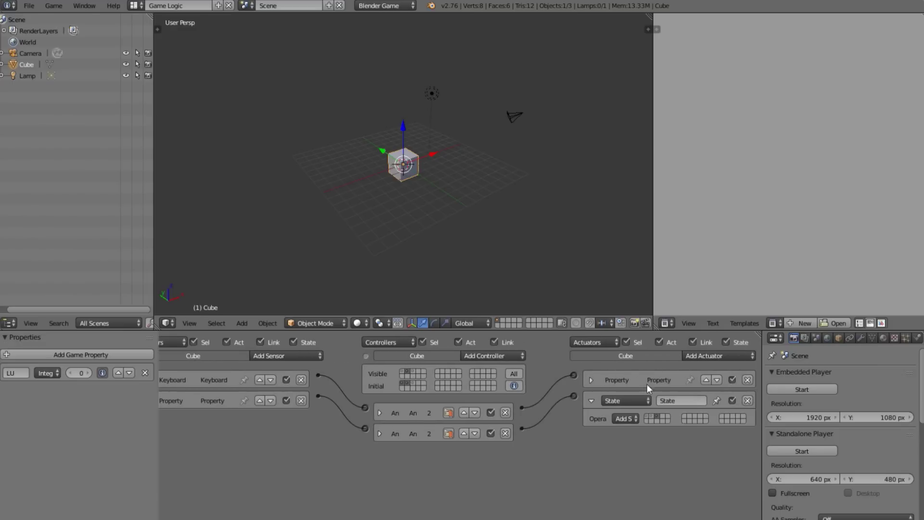
Add a Property sensor to the cube with evaluation type Equal, property LU and value 2.
click(280, 359)
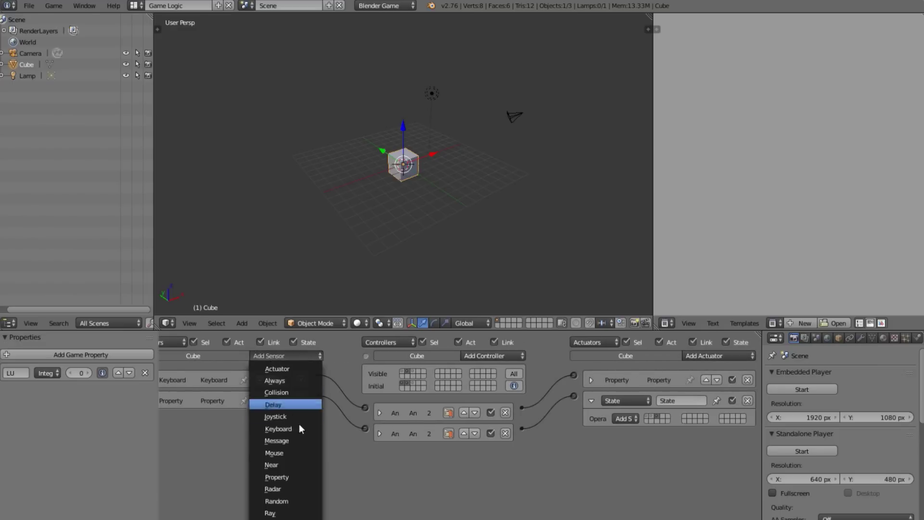
click(306, 476)
click(241, 475)
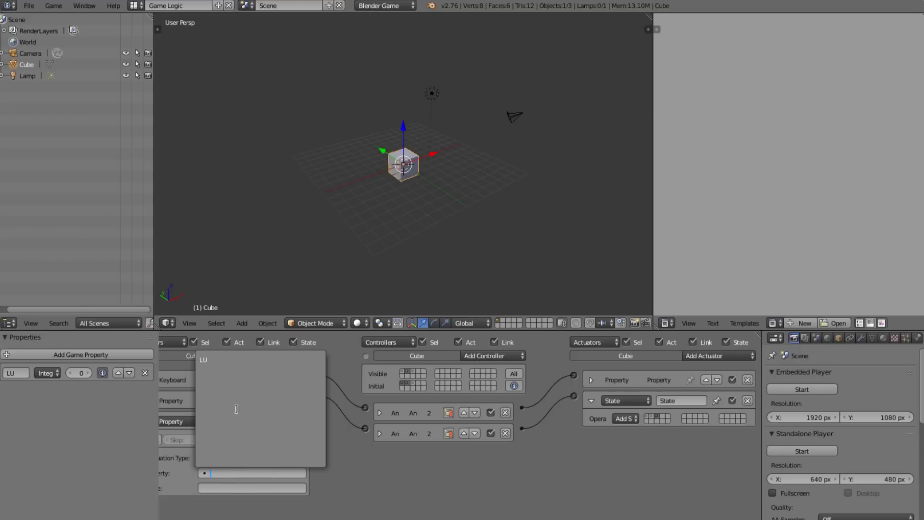
click(234, 362)
click(242, 488)
text(2)
key(Return)
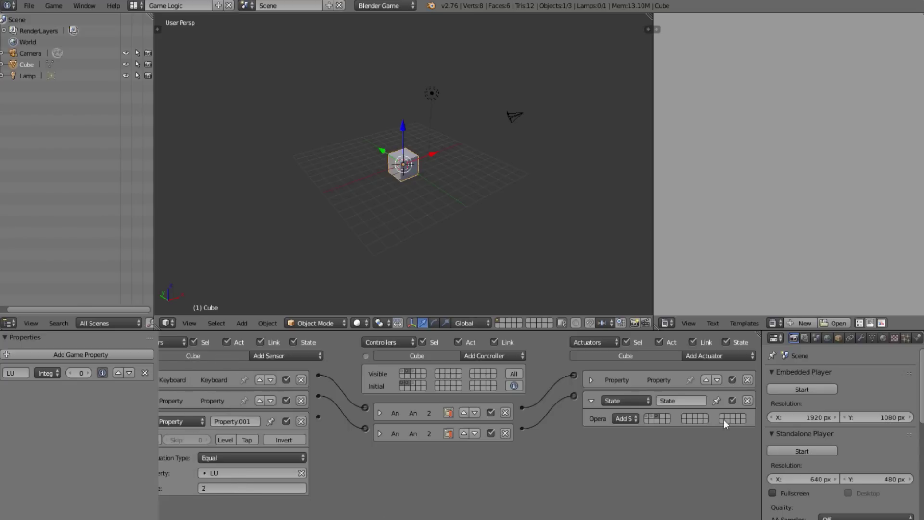
Add a second State actuator set to Add State for state 4, and link the new LU Property sensor to it.
click(743, 356)
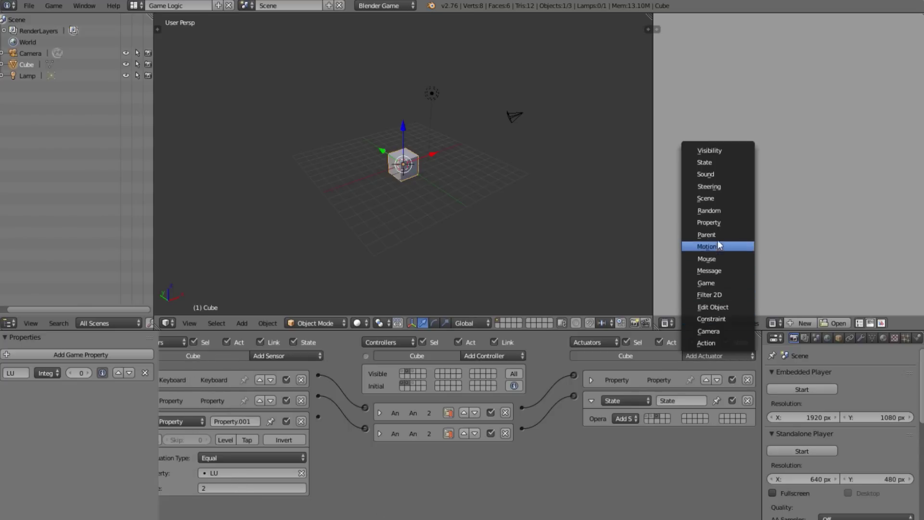
click(715, 165)
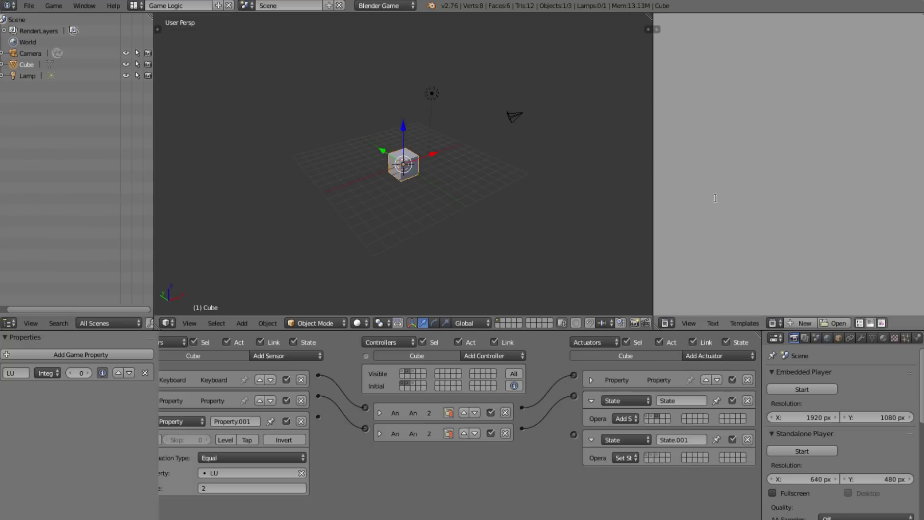
click(627, 457)
click(636, 430)
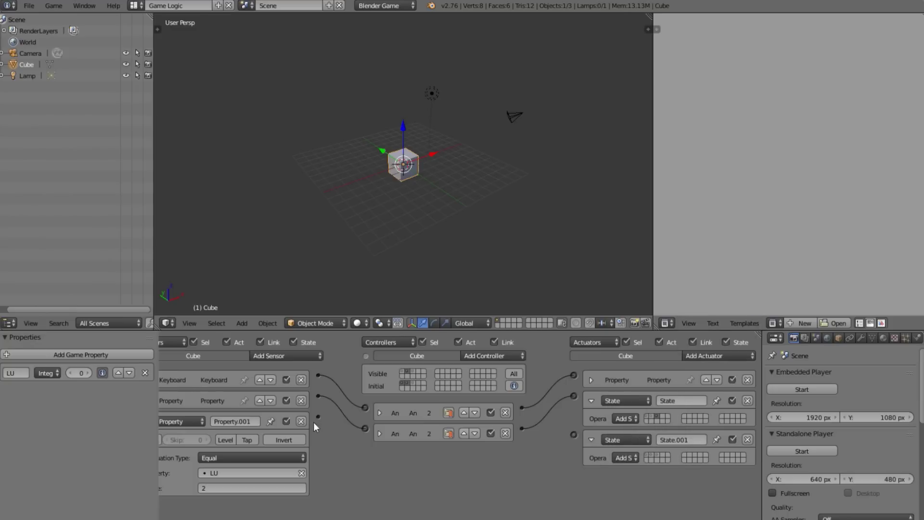
drag(318, 417, 573, 435)
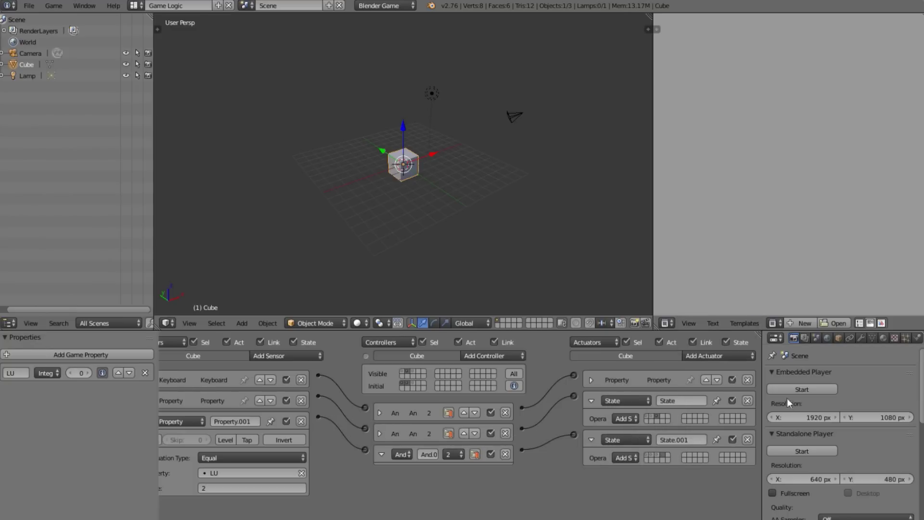
Delete the second State actuator, its And controller and the Property sensor that checks LU for 2.
click(748, 440)
click(505, 454)
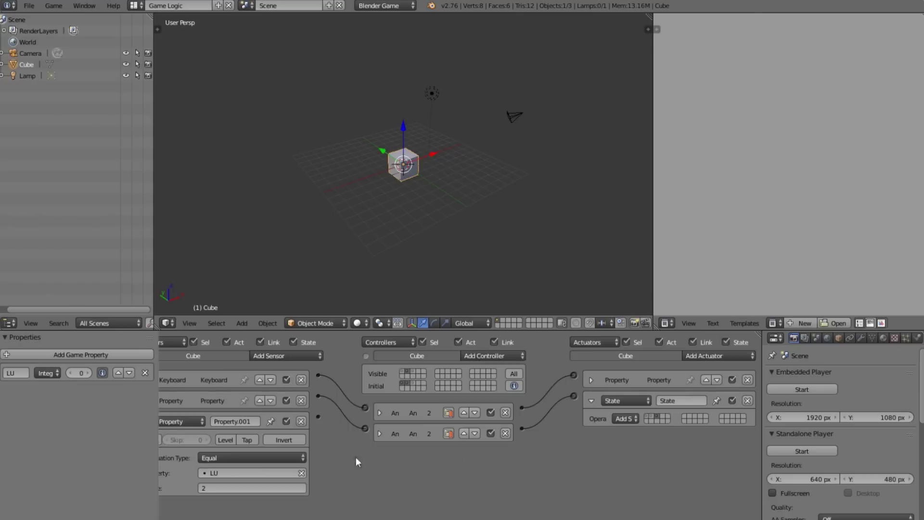
click(301, 421)
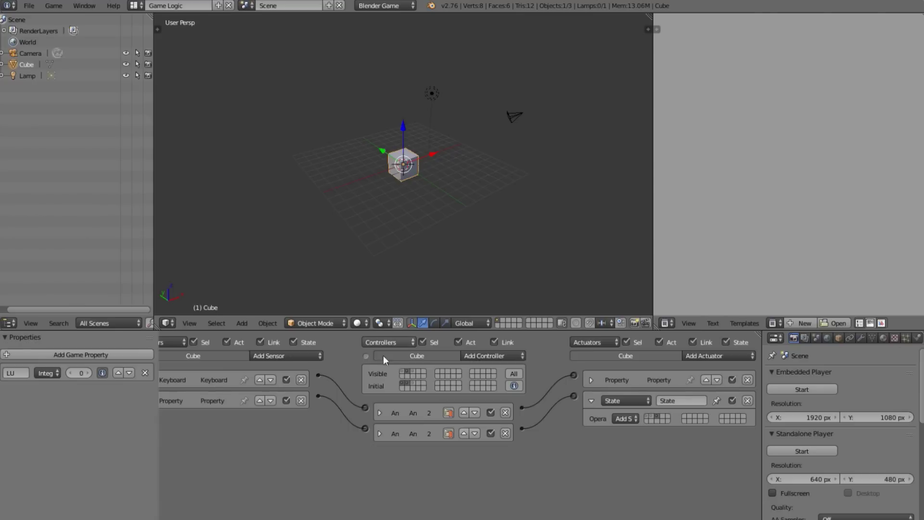
Show only state 3 of the cube's logic and add a Property sensor that checks the LU property.
click(414, 371)
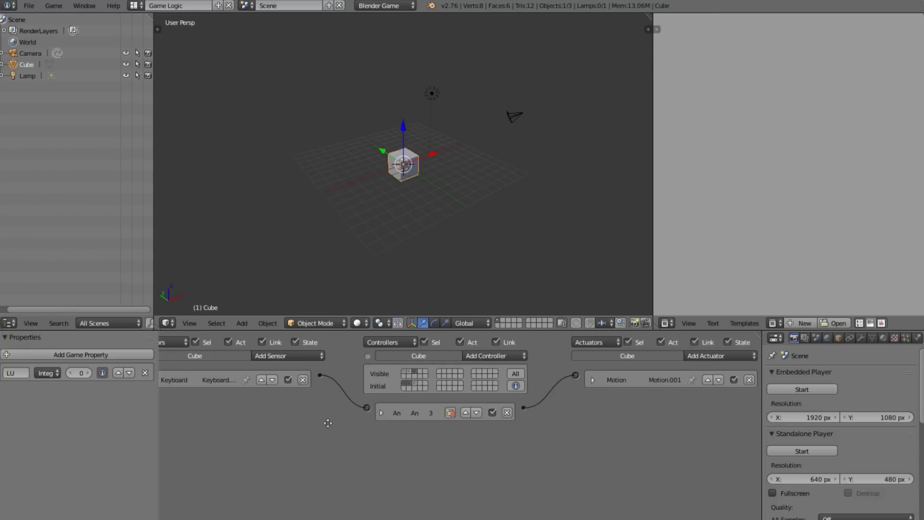
middle_drag(380, 415, 405, 417)
click(322, 359)
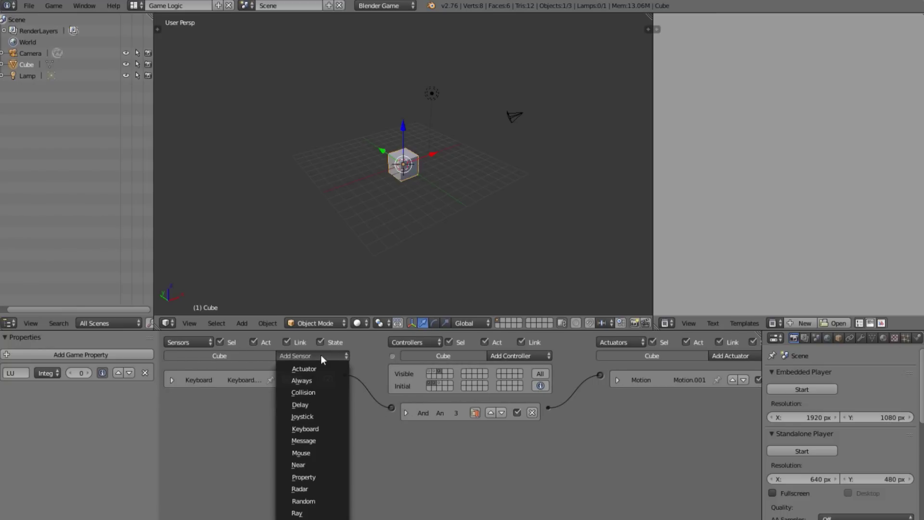
click(320, 477)
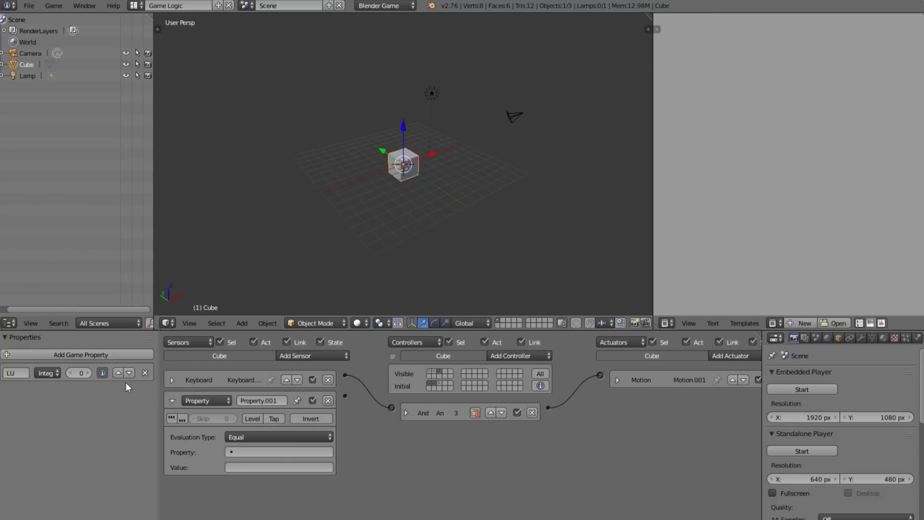
click(295, 452)
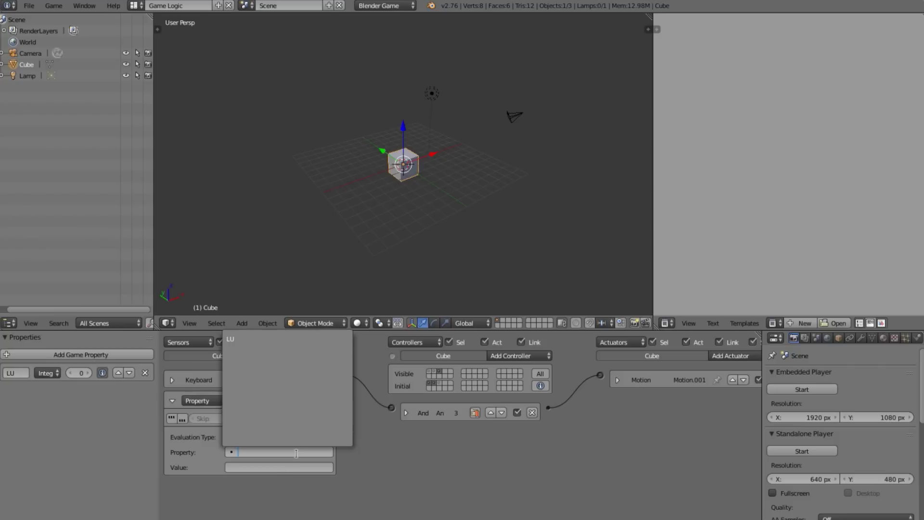
click(298, 342)
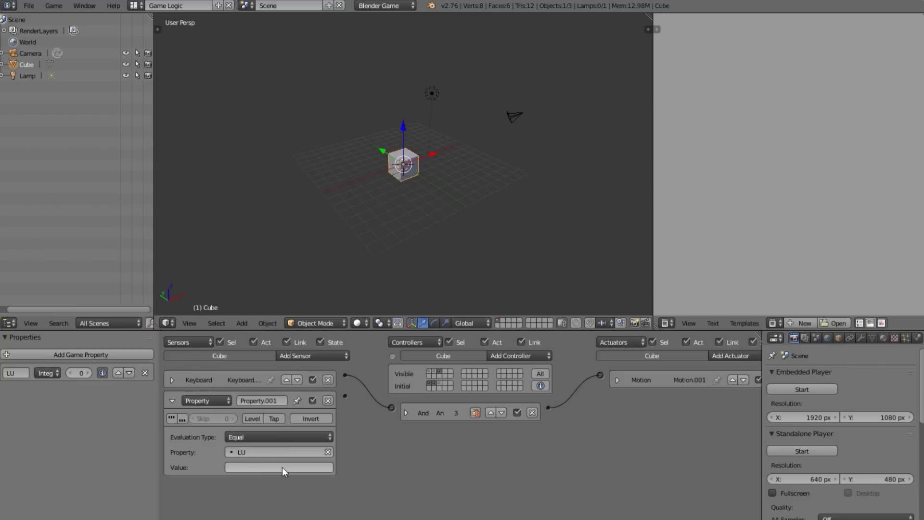
Set the new LU Property sensor's evaluation type to Not Equal with value 1, and collapse it.
click(283, 437)
click(287, 411)
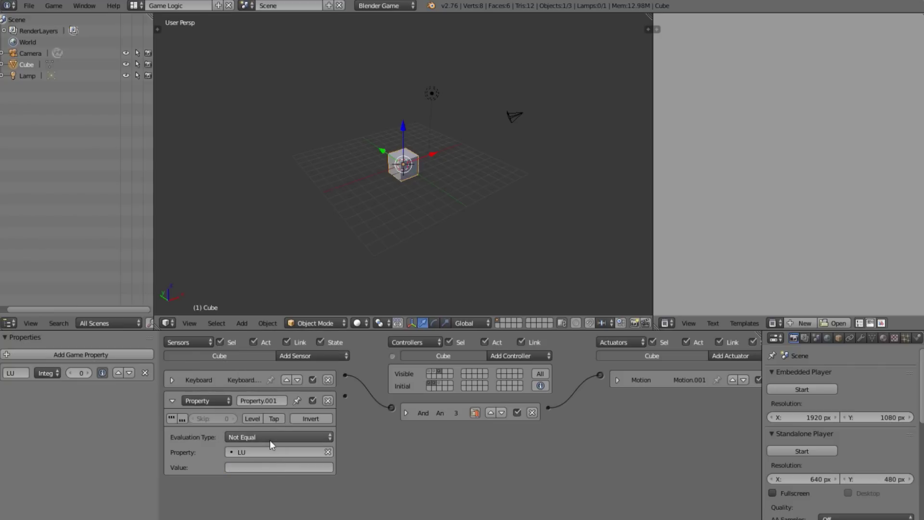
click(279, 466)
text(1)
key(Return)
click(173, 401)
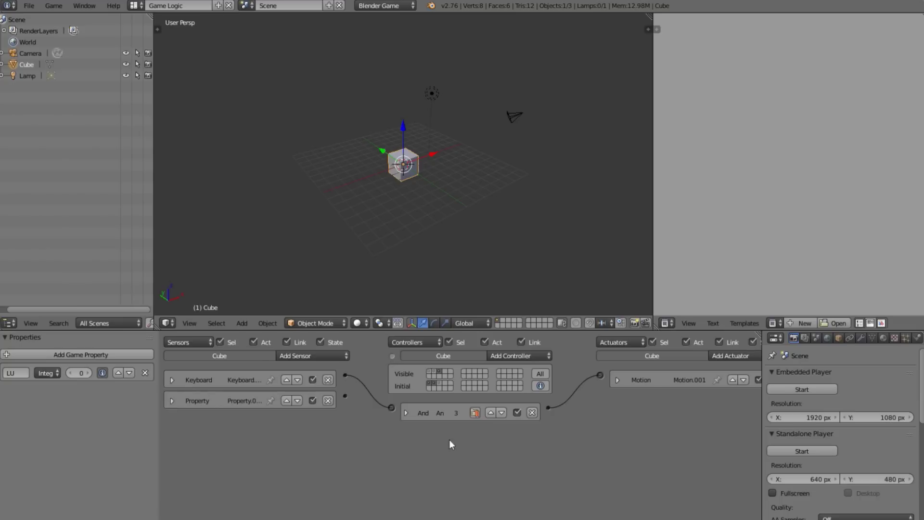
Add a State actuator set to Remove State for state 3, link the LU Property sensor to it, and collapse the new logic bricks.
click(708, 356)
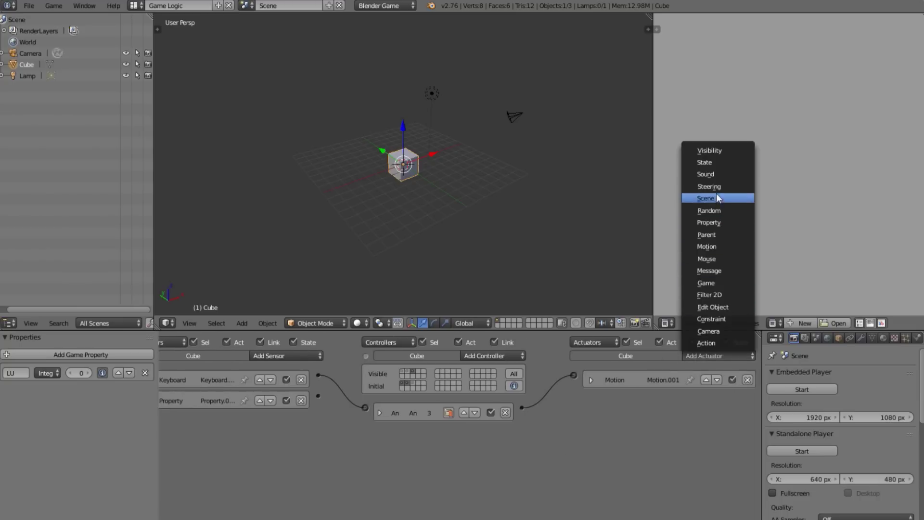
click(731, 164)
drag(318, 397, 574, 396)
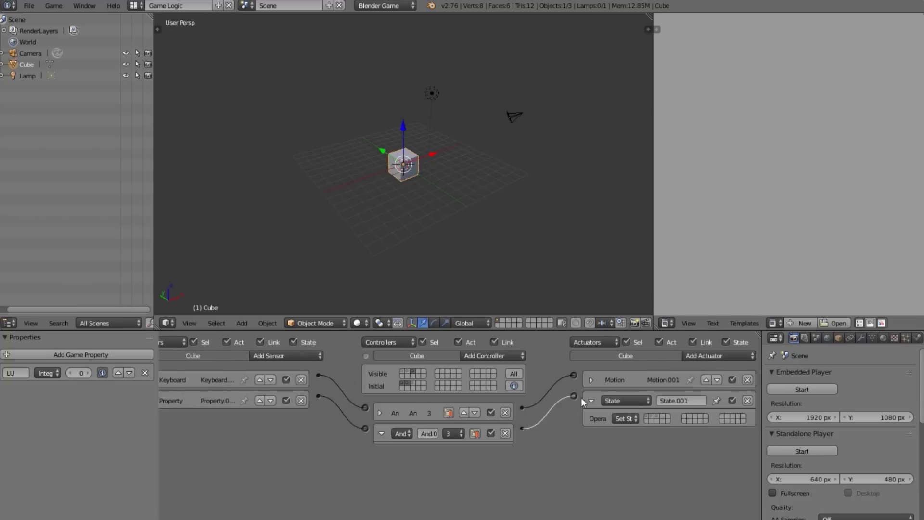
click(624, 418)
click(630, 381)
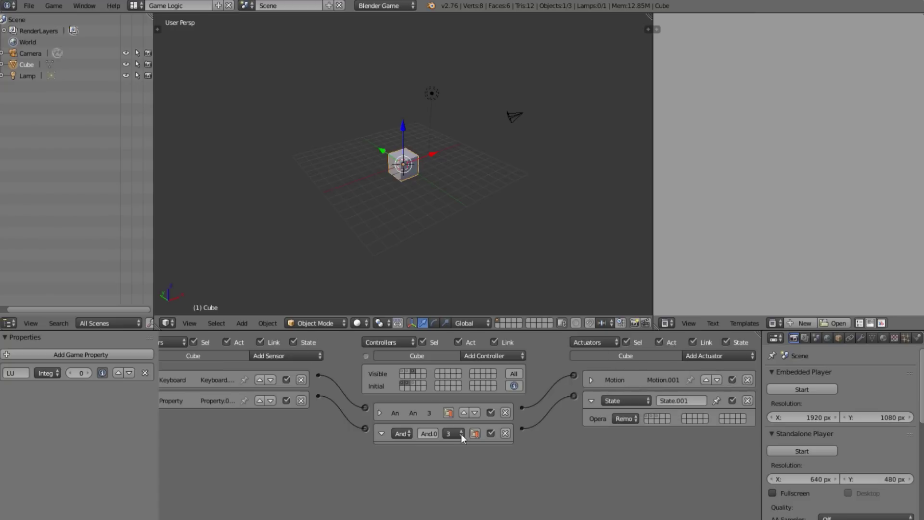
click(381, 433)
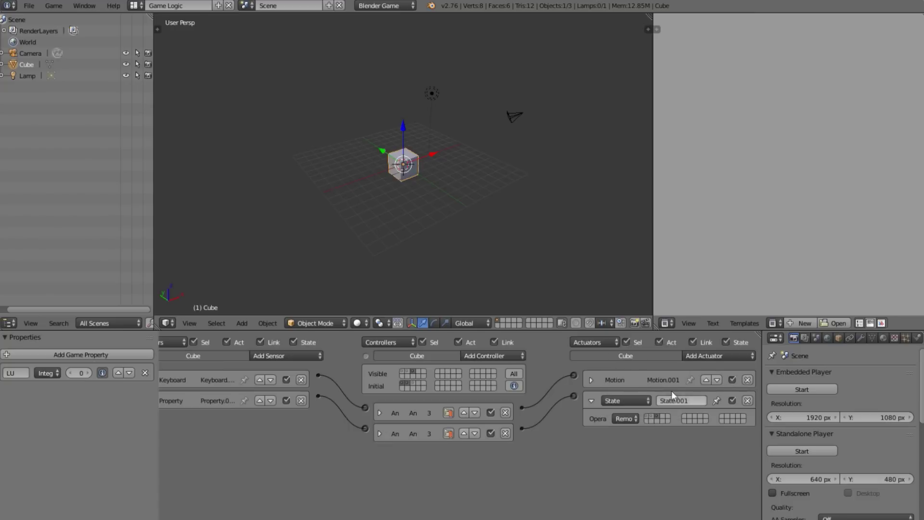
click(591, 401)
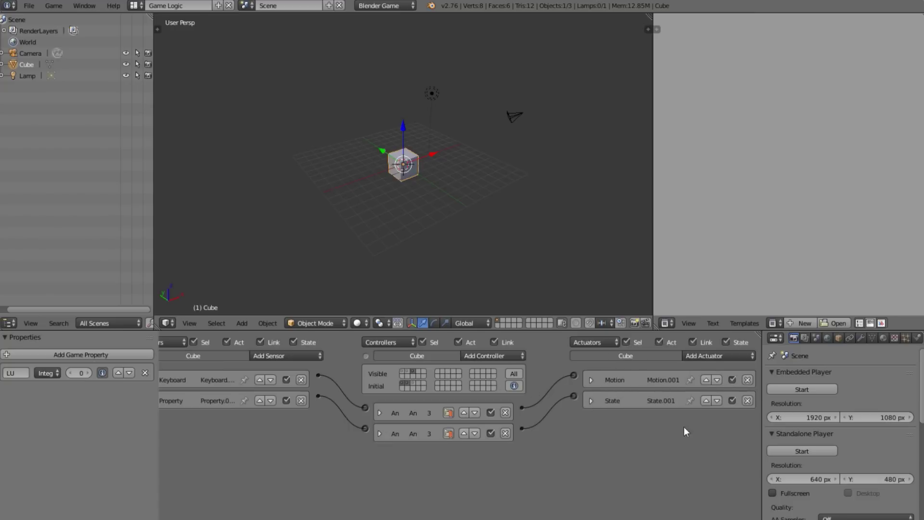
Test the game by moving the cube with LU at 1 and at 2, and end the game.
key(p)
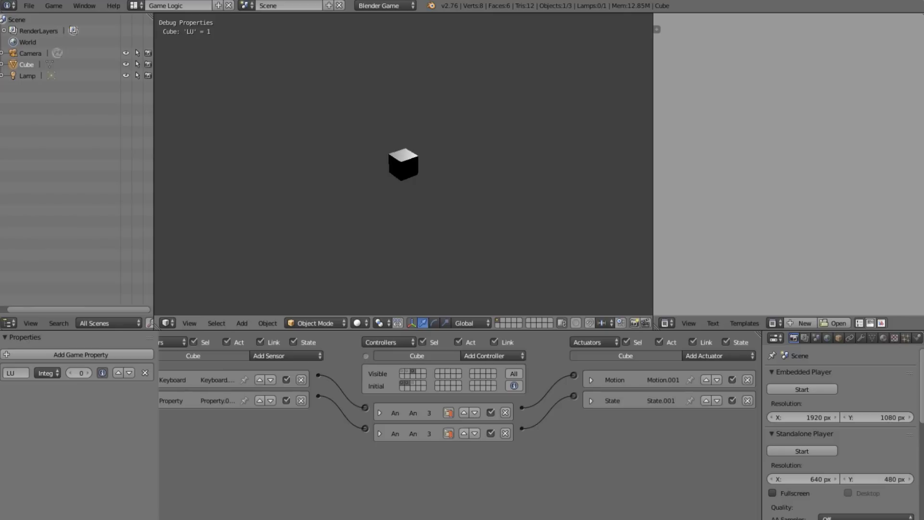
key(Up)
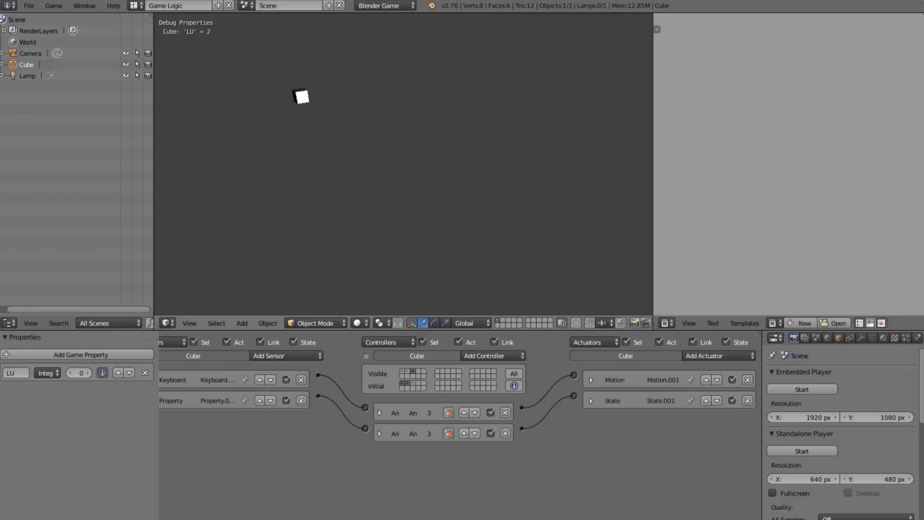
key(Up)
key(Up)
key(Escape)
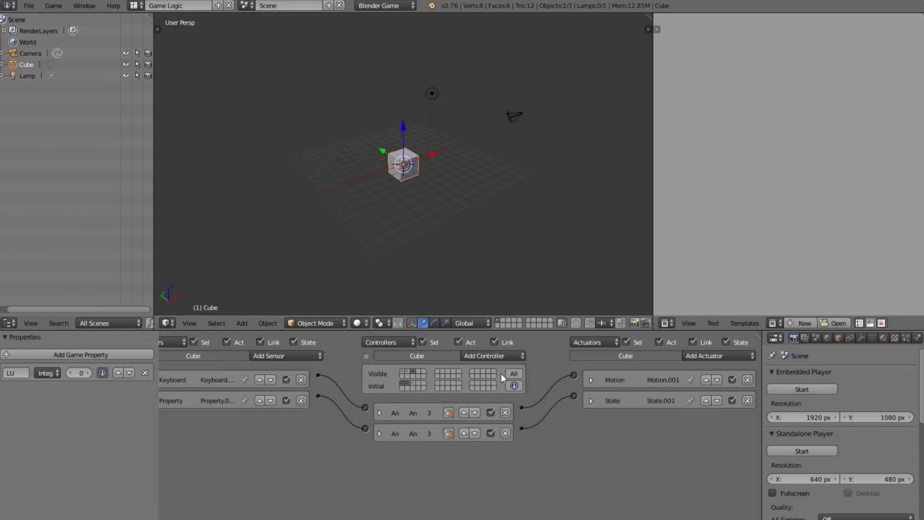
Show state 2 of the cube's logic and change the LU Property actuator's mode to Toggle.
click(403, 371)
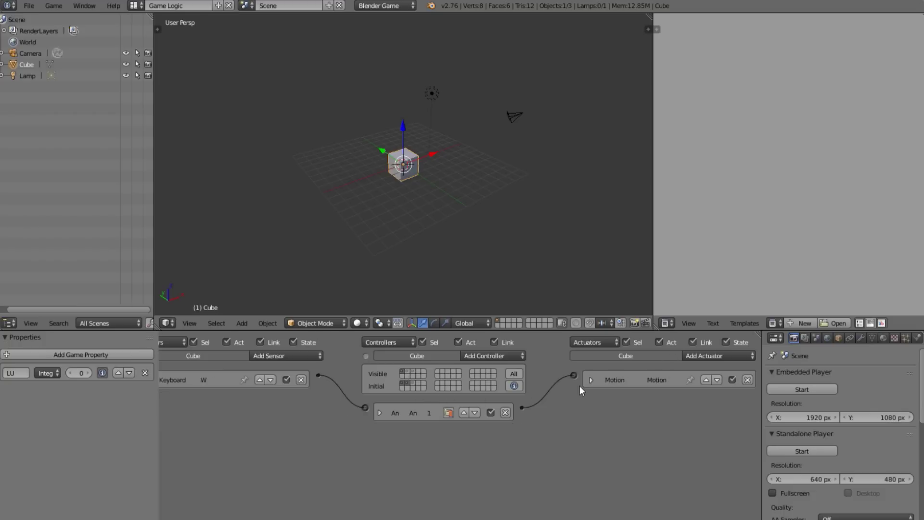
click(406, 373)
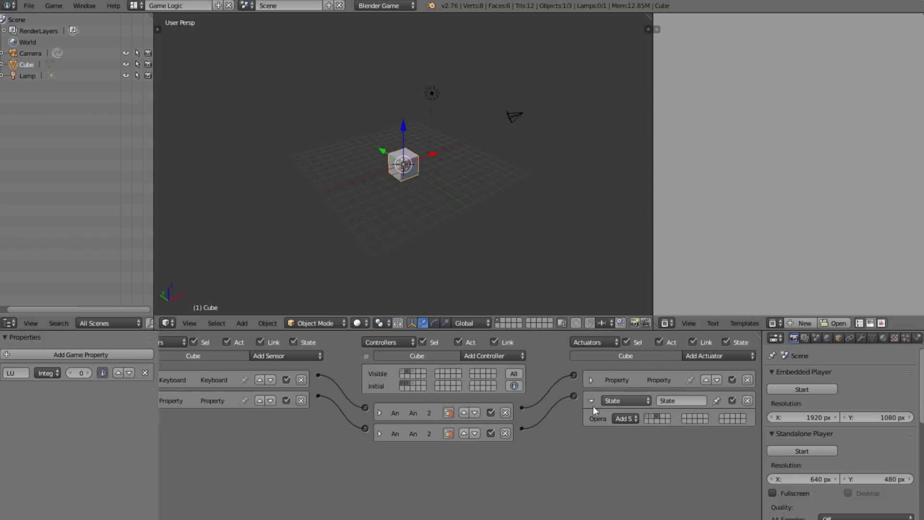
double_click(592, 381)
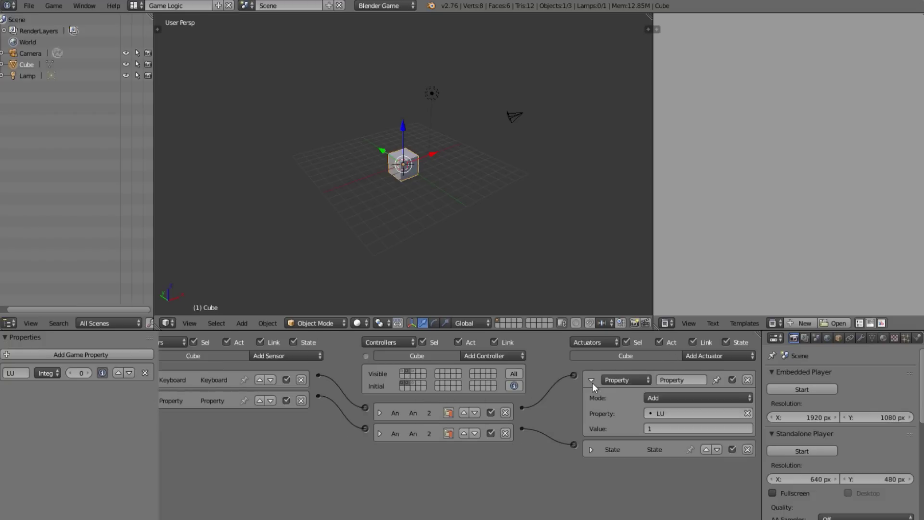
click(674, 397)
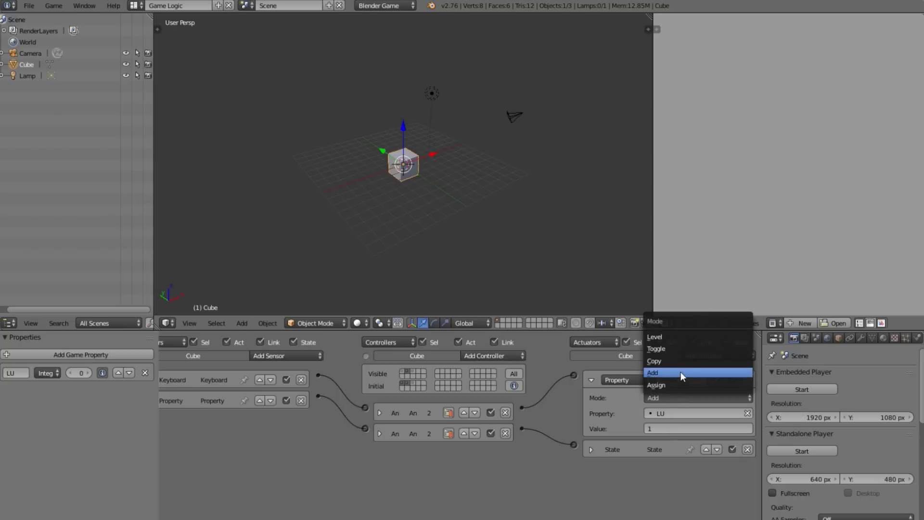
click(681, 350)
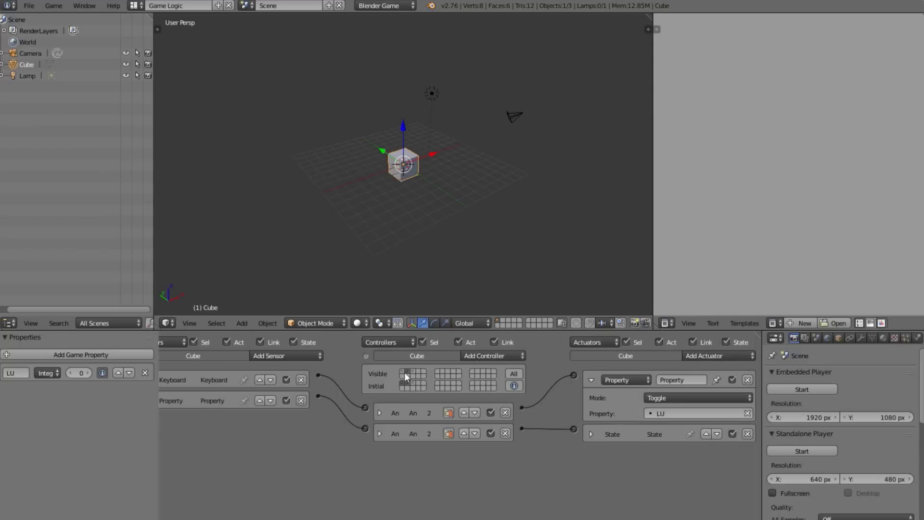
click(591, 380)
Run the game twice, toggling LU while moving the cube to check its motion, and end the game.
key(p)
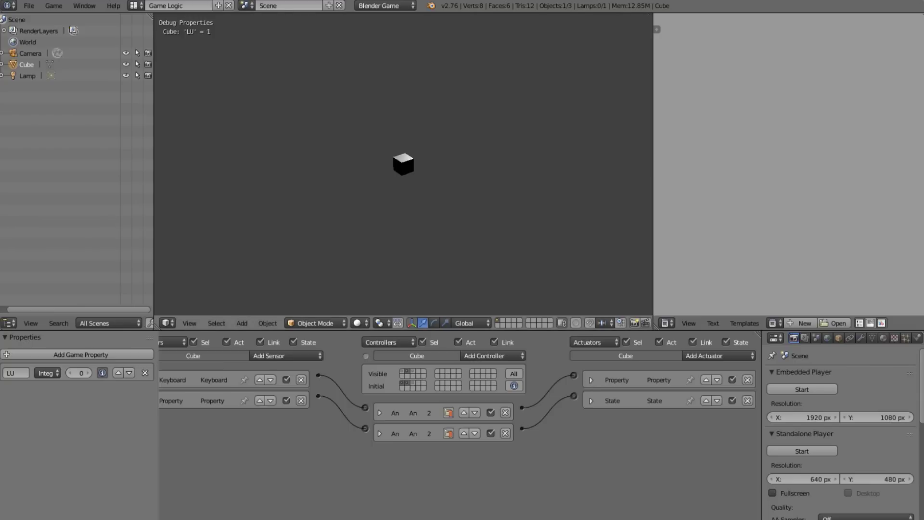
key(space)
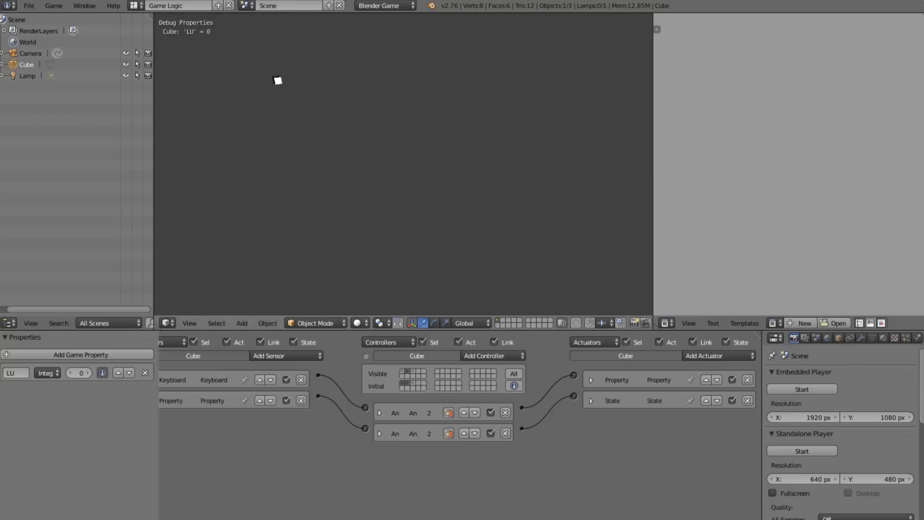
key(Escape)
key(p)
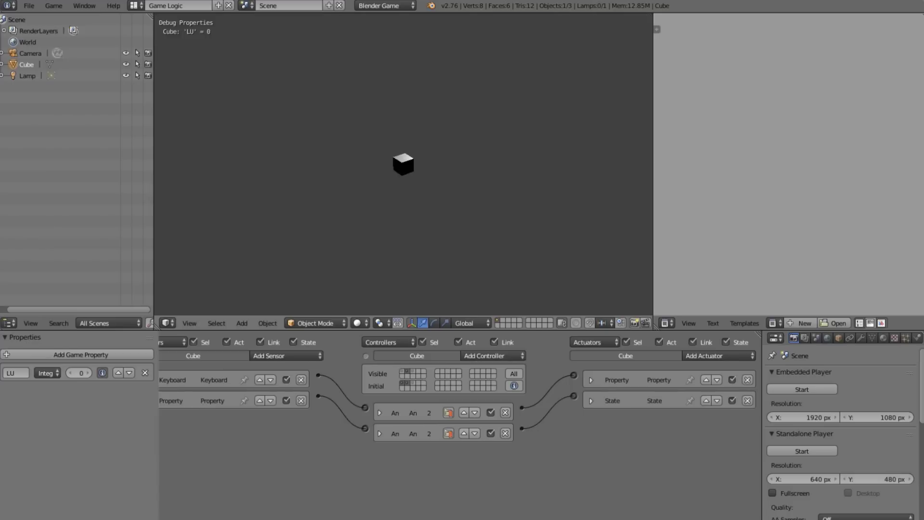
key(space)
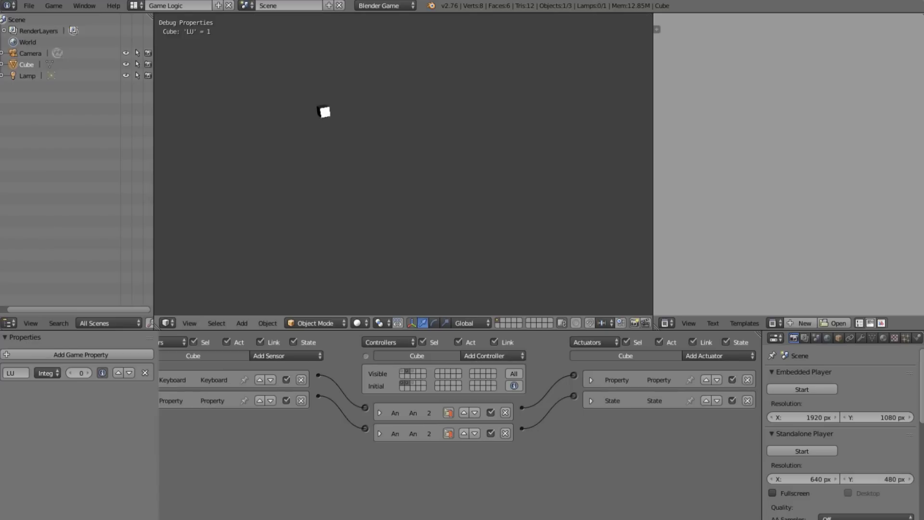
key(space)
key(space)
key(Escape)
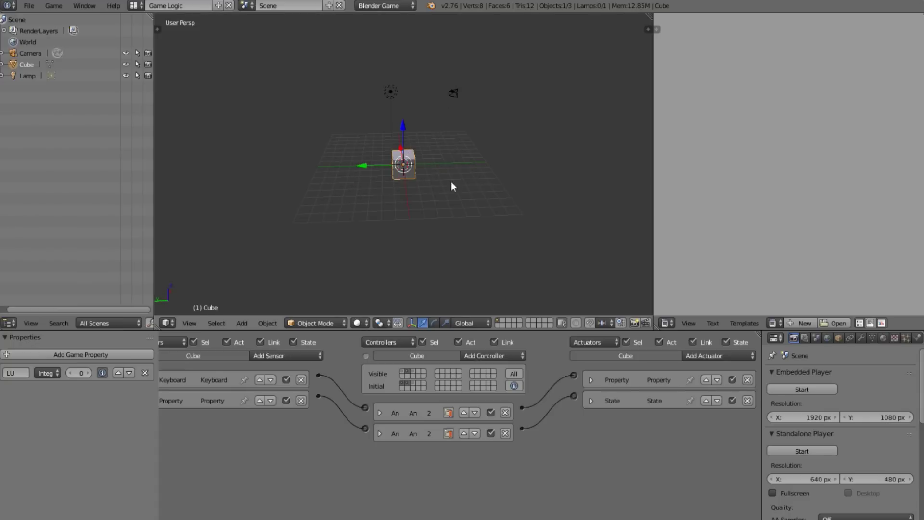
middle_drag(339, 233, 446, 157)
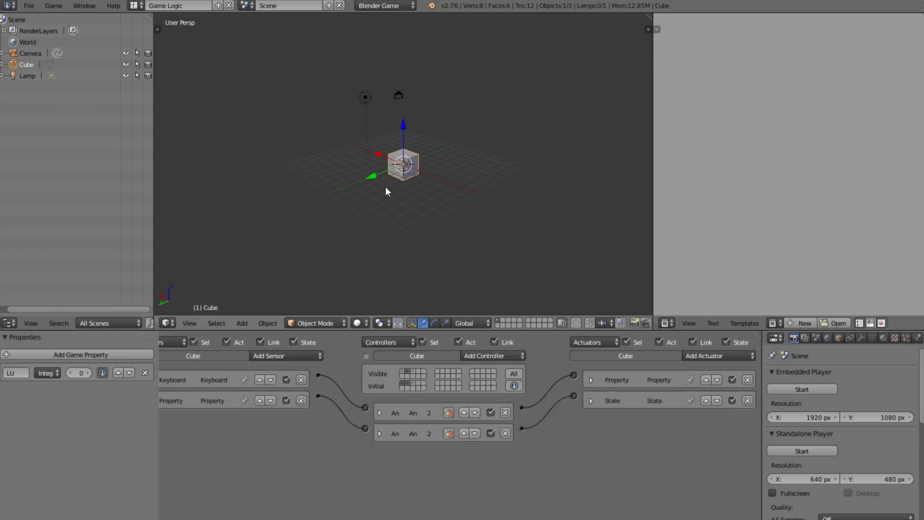